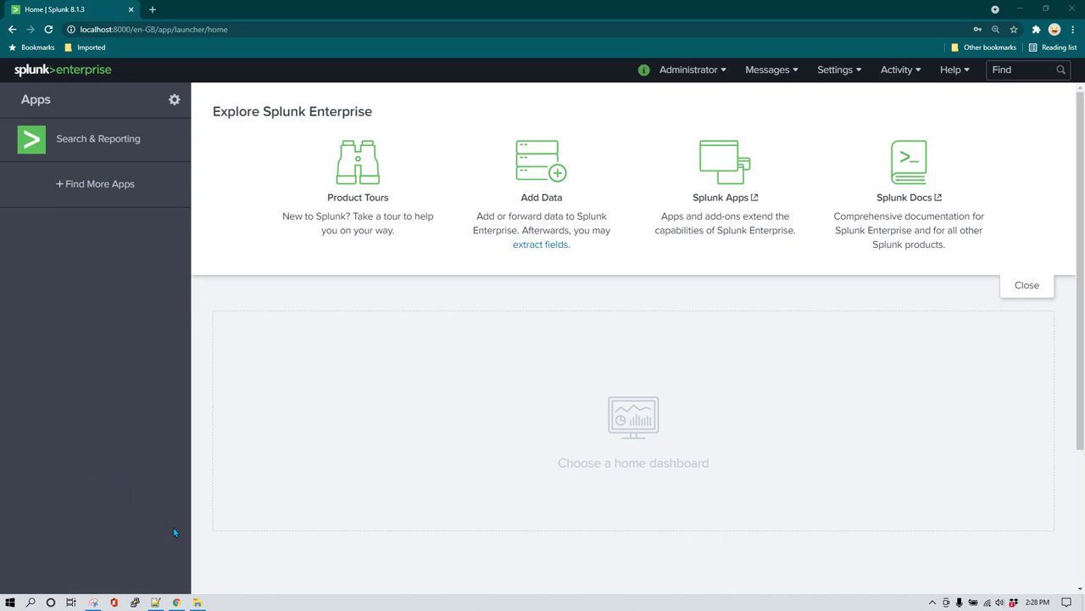
# Open the Splunk\etc\apps\search\bin folder in File Explorer.
pyautogui.click(199, 602)
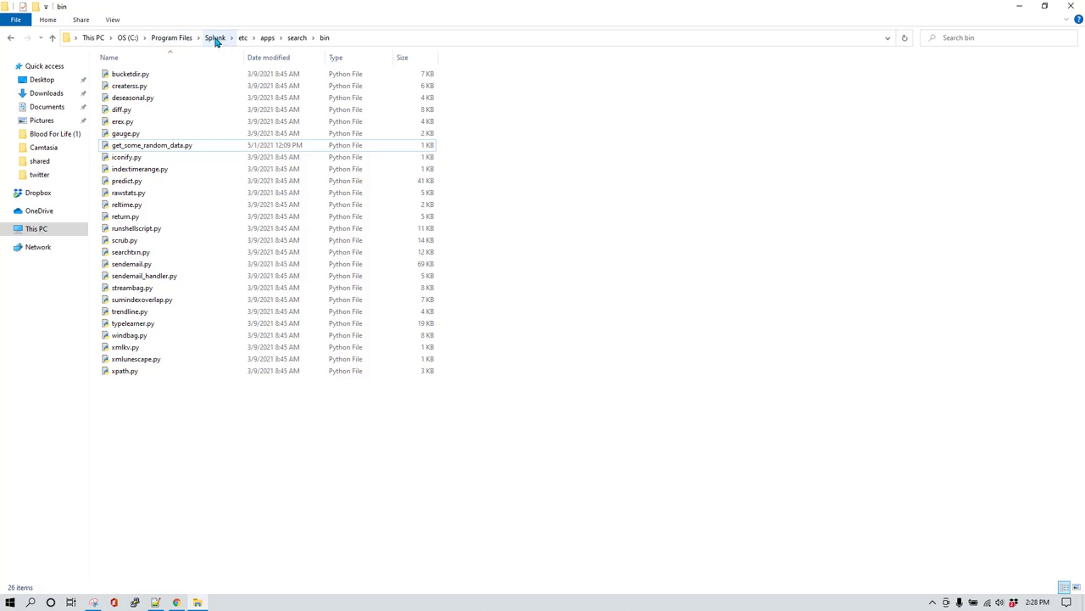
pyautogui.click(216, 42)
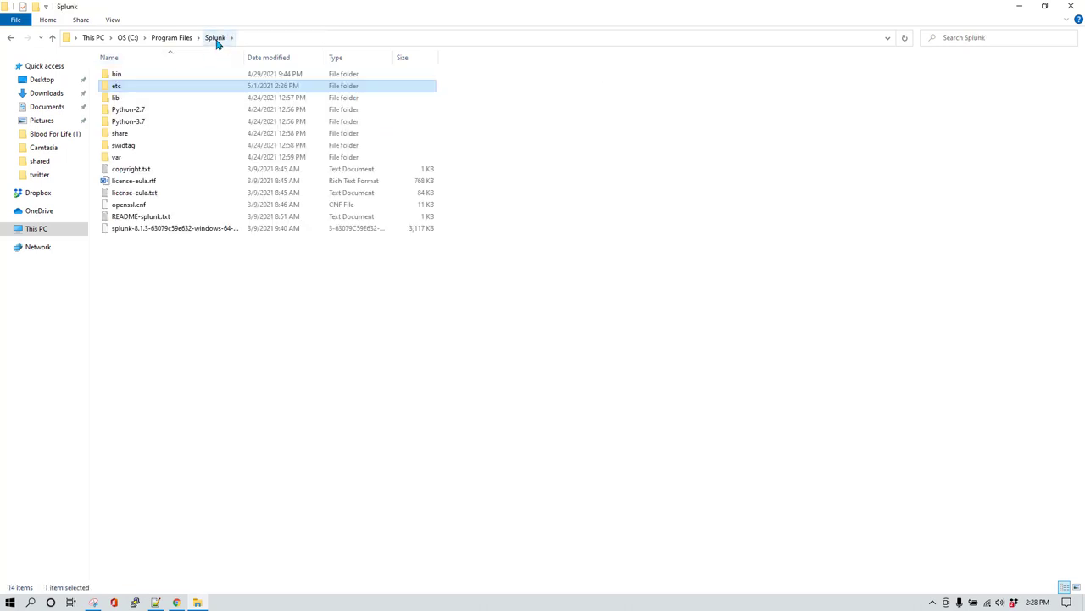
pyautogui.doubleClick(156, 88)
pyautogui.doubleClick(144, 87)
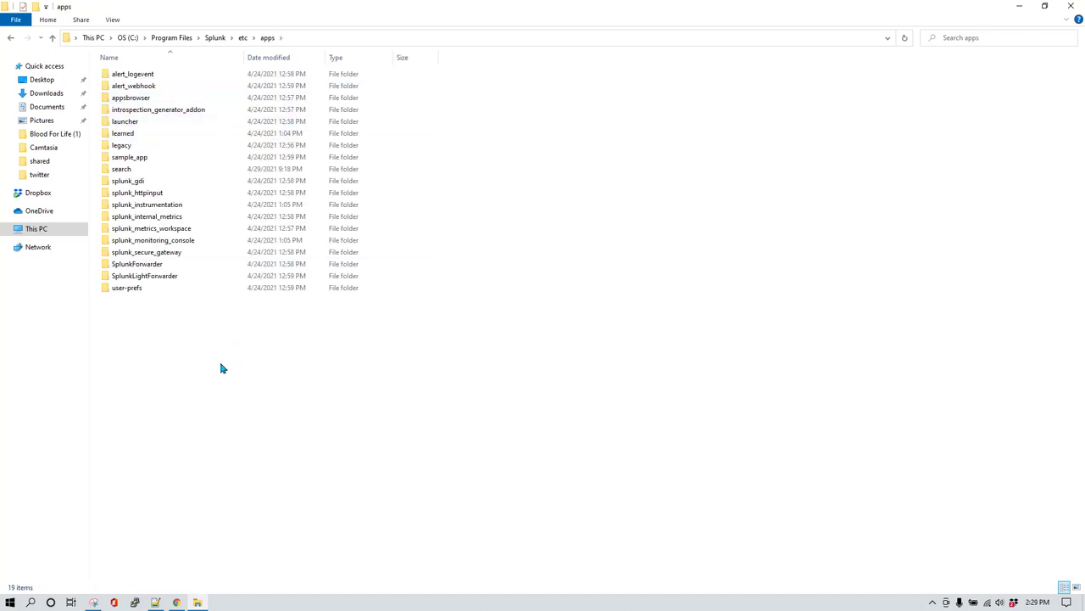
pyautogui.doubleClick(151, 170)
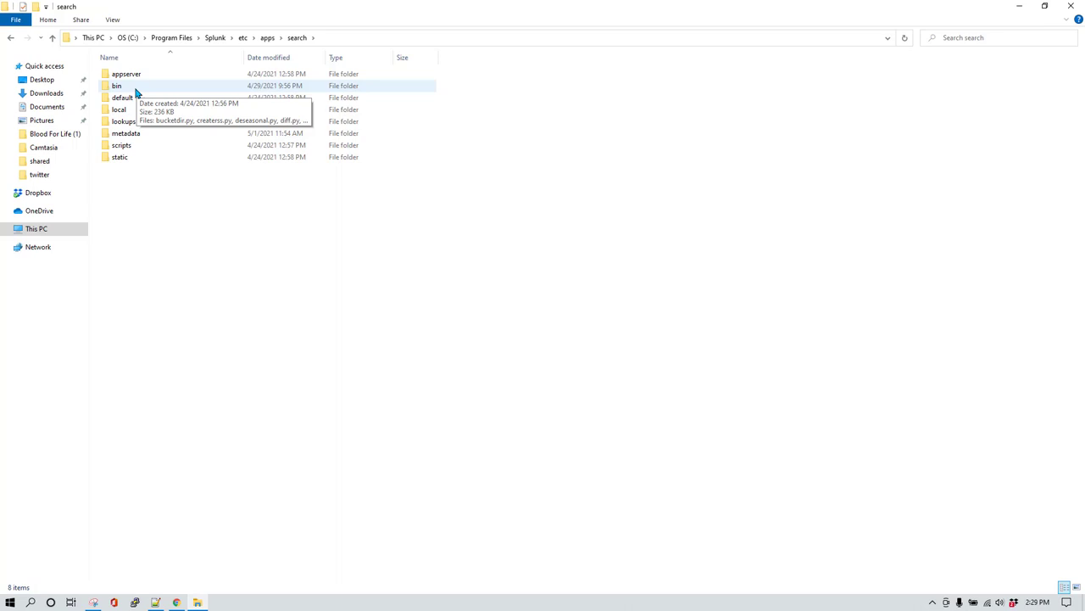
pyautogui.doubleClick(137, 90)
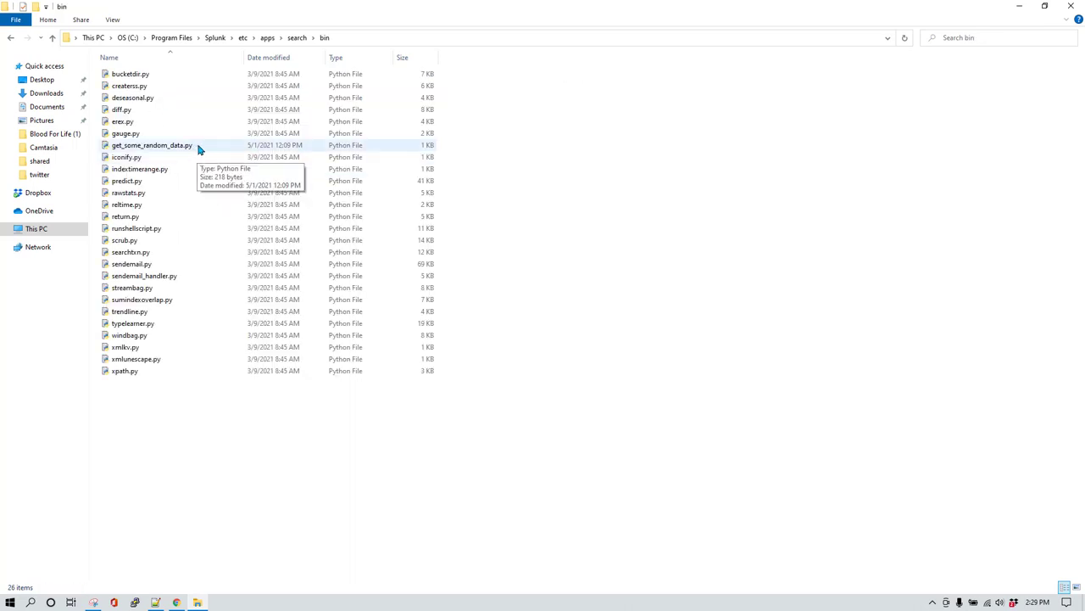
# Rename get_some_random_data.py to get_app_login_data.py and open it in Notepad++.
pyautogui.click(199, 149)
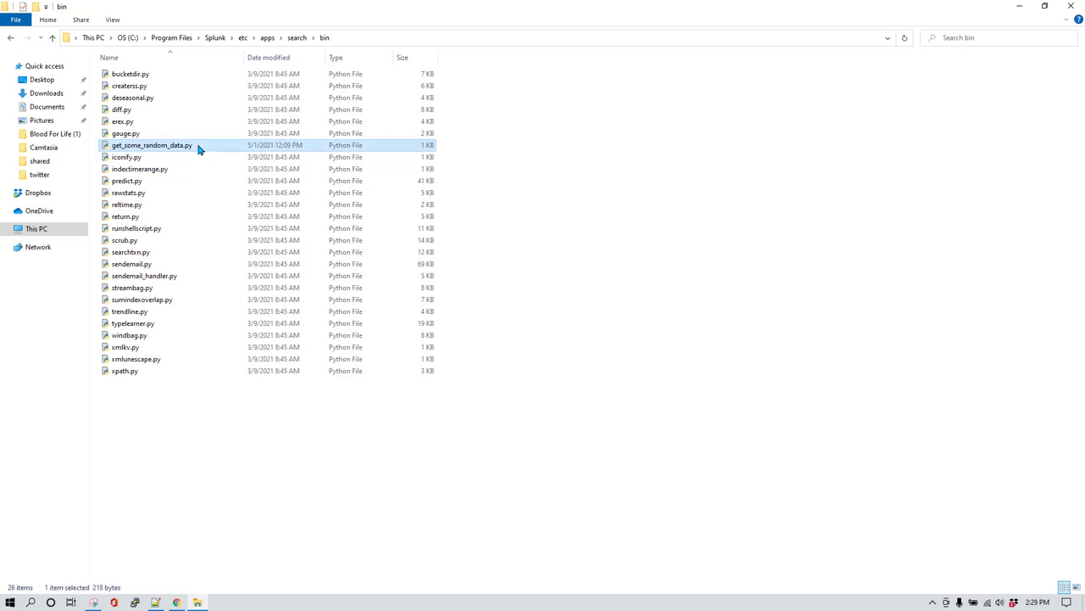
pyautogui.rightClick(198, 149)
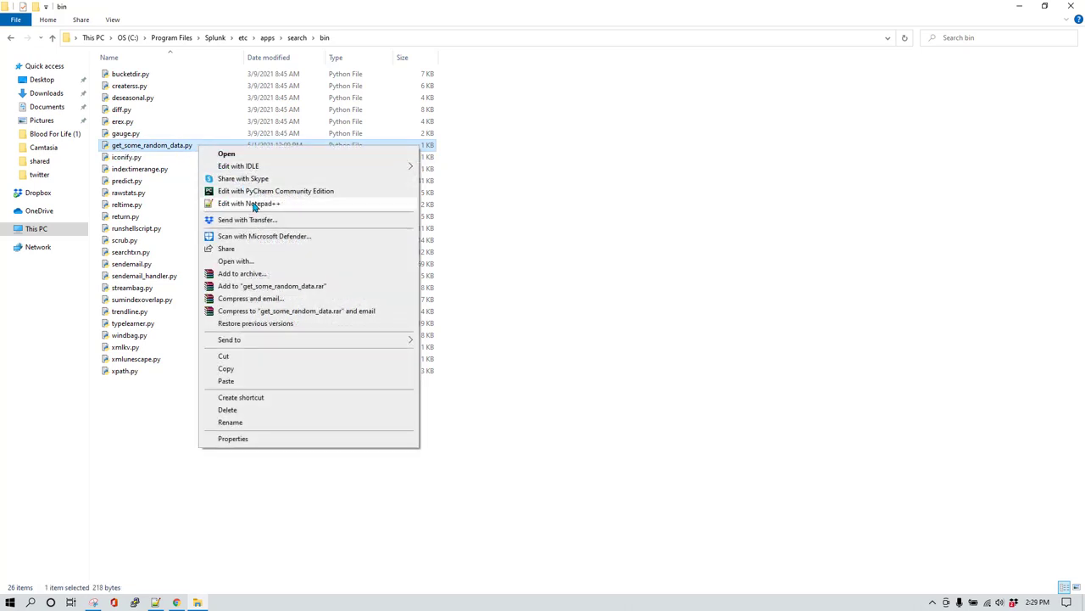
pyautogui.click(176, 149)
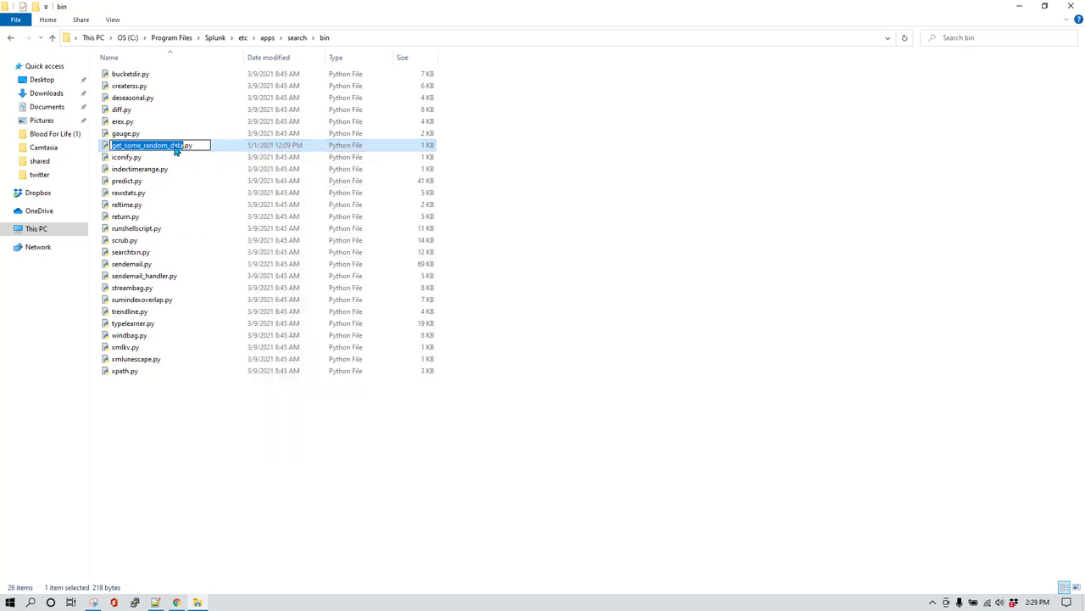
pyautogui.write('get')
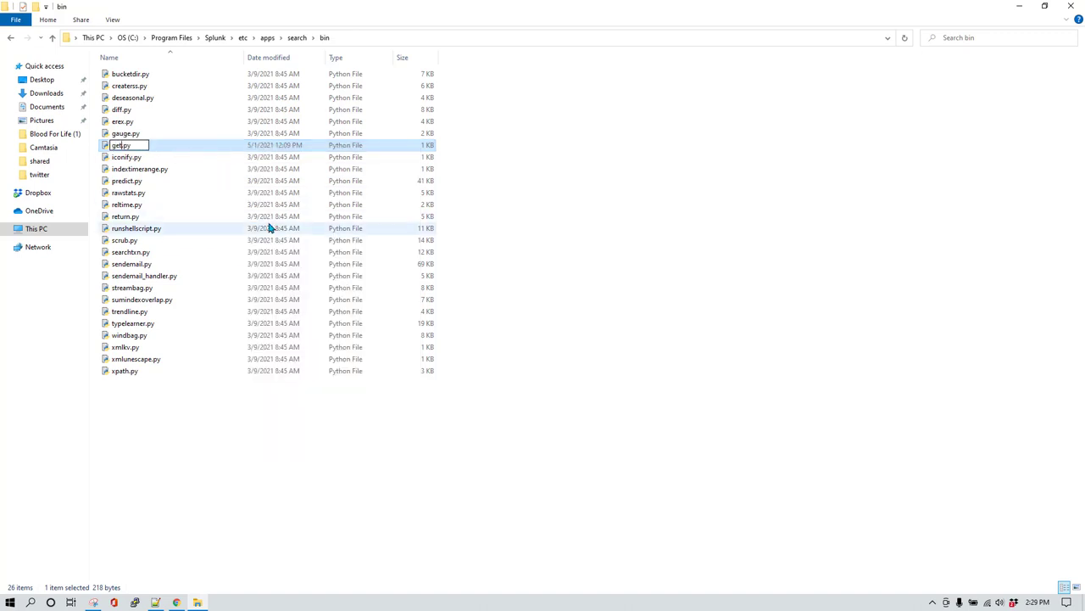
pyautogui.write('_app_lo')
pyautogui.write('gin_data')
pyautogui.press('Return')
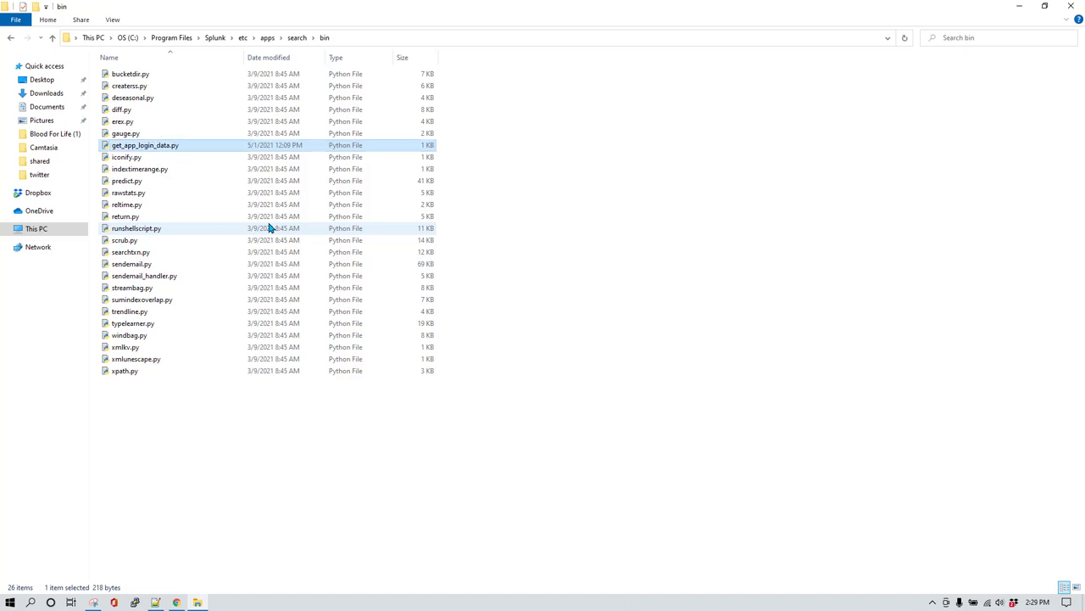
pyautogui.rightClick(181, 146)
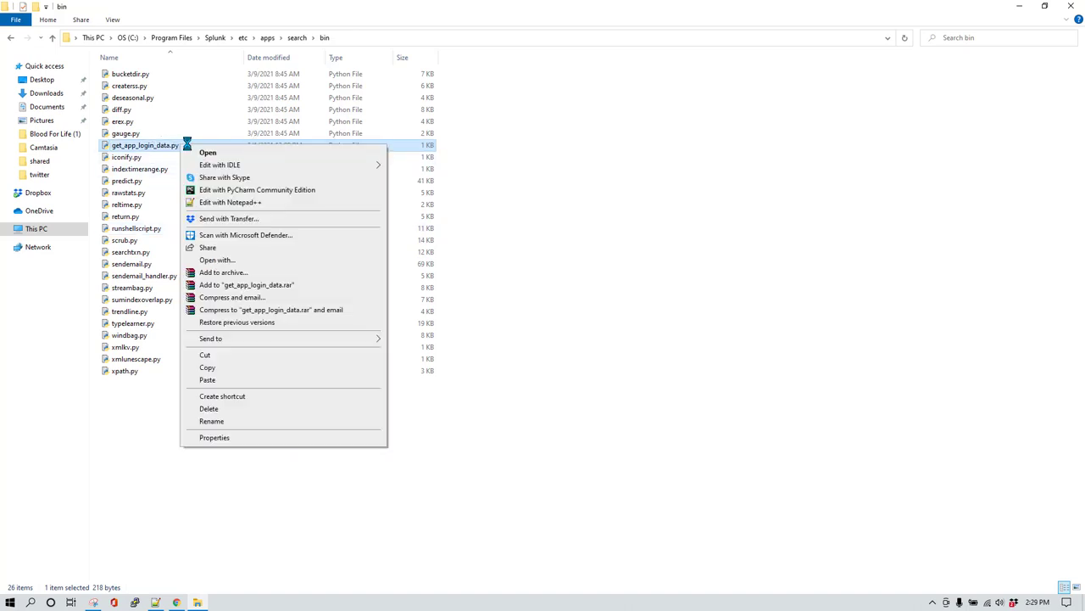
pyautogui.click(230, 203)
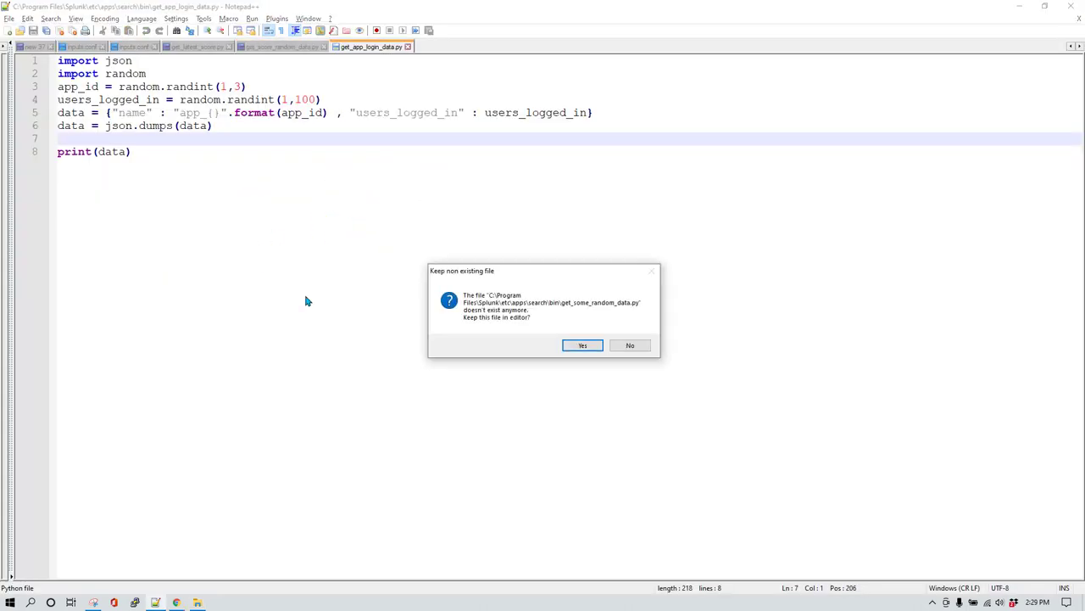
# Keep the file open, add blank lines after 'import random' and after the users_logged_in line, then save.
pyautogui.click(582, 347)
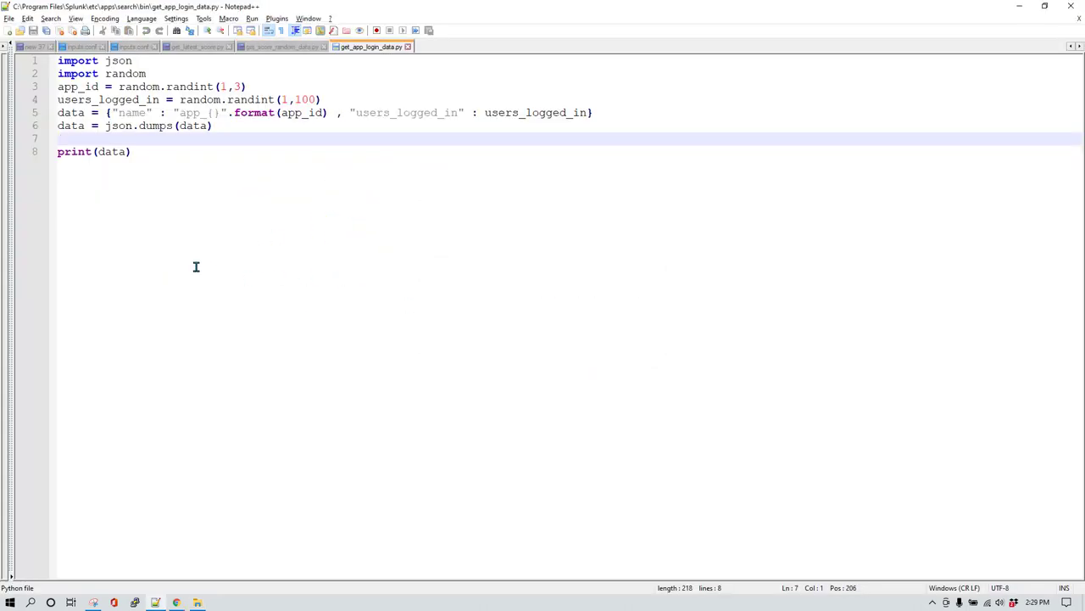
pyautogui.scroll(2, 196, 266)
pyautogui.click(196, 77)
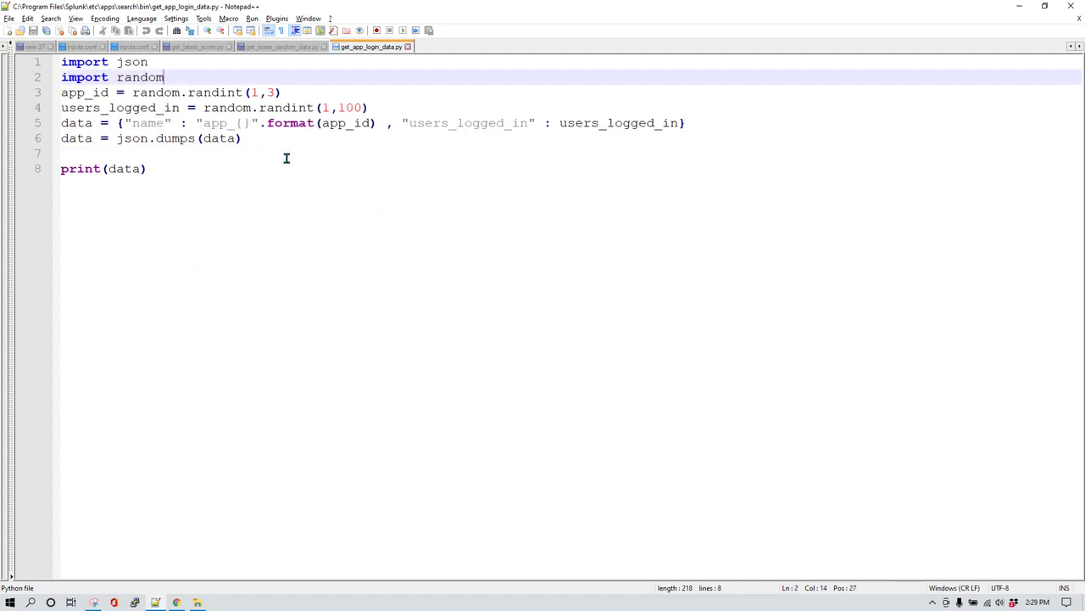
pyautogui.press('Return')
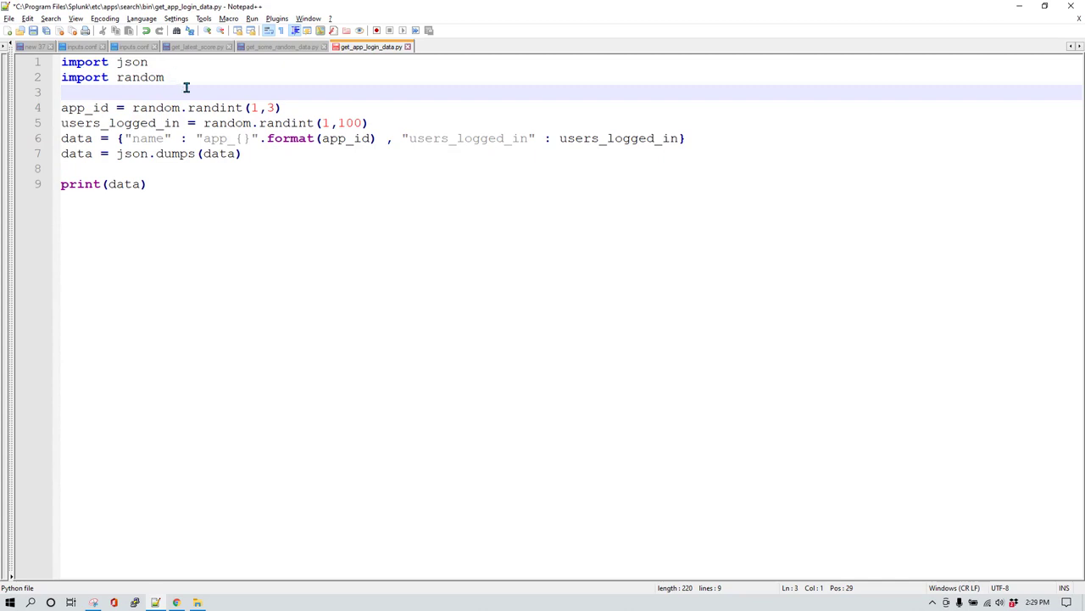
pyautogui.click(185, 88)
pyautogui.doubleClick(187, 88)
pyautogui.click(178, 97)
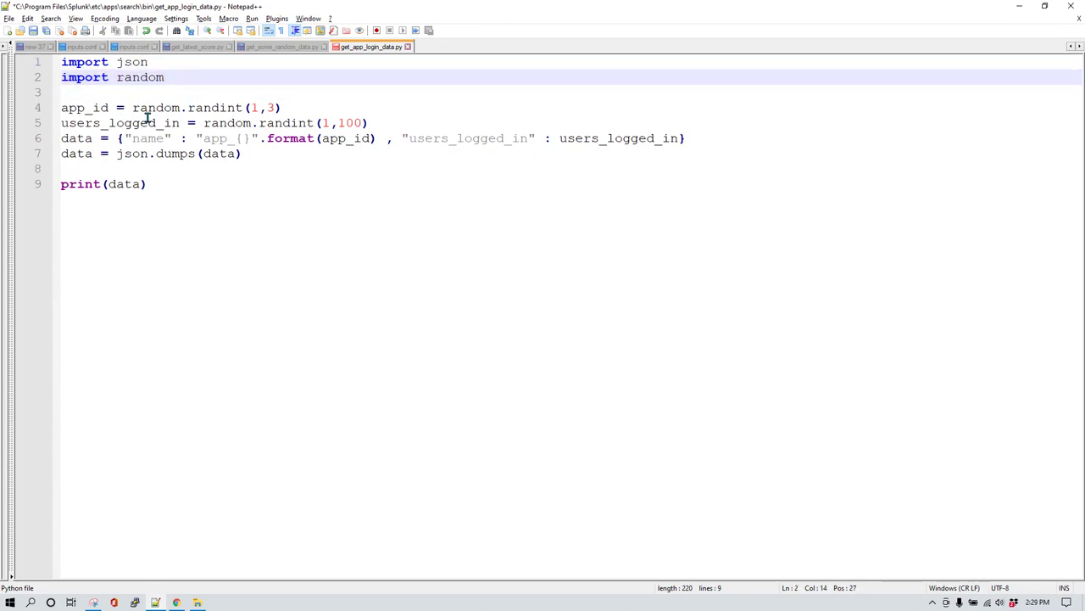
pyautogui.click(371, 123)
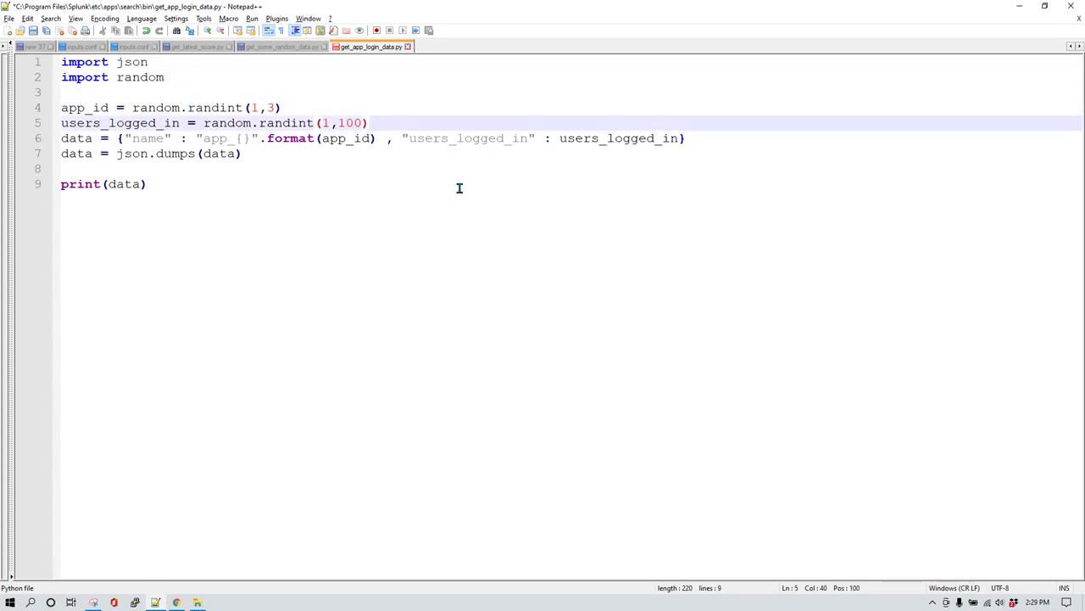
pyautogui.press('Return')
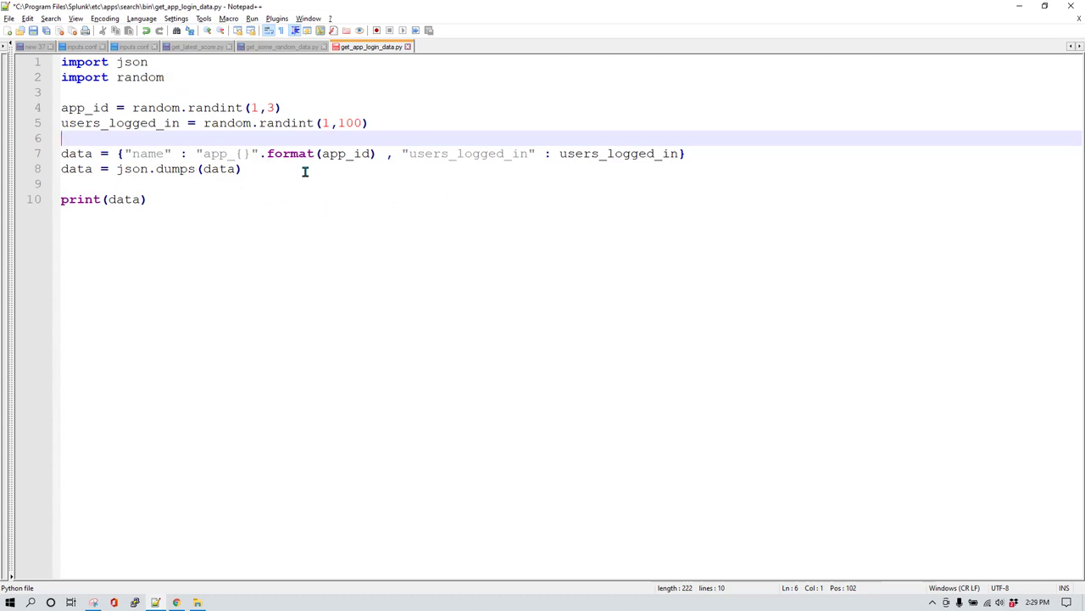
pyautogui.hotkey('ctrl', 's')
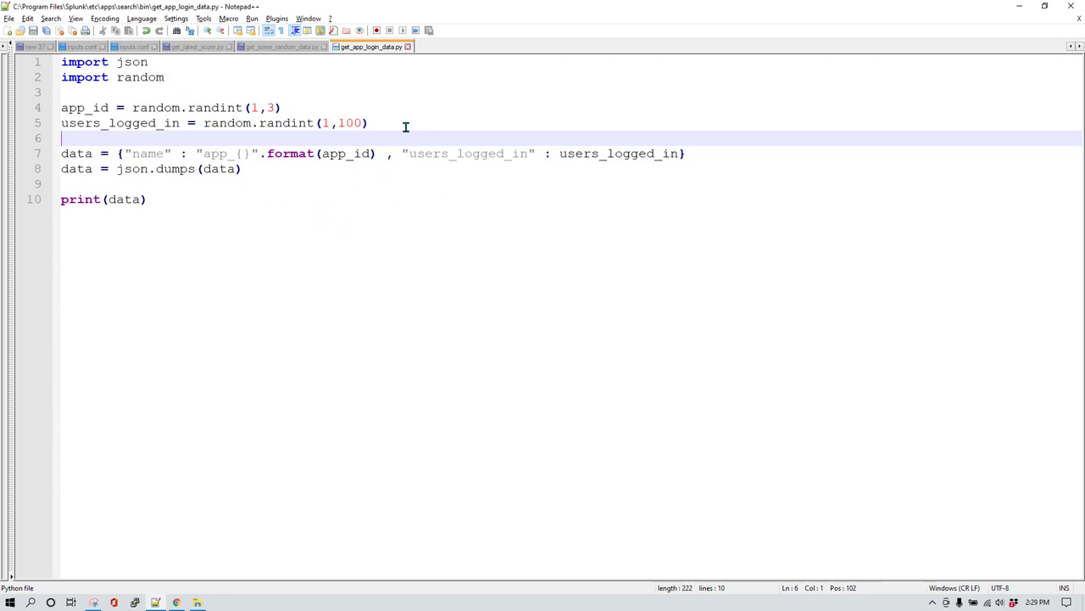
# Open a Command Prompt in the bin folder and run 'python get_app_login_data.py', printing app_2 with 83 users.
pyautogui.moveTo(198, 603)
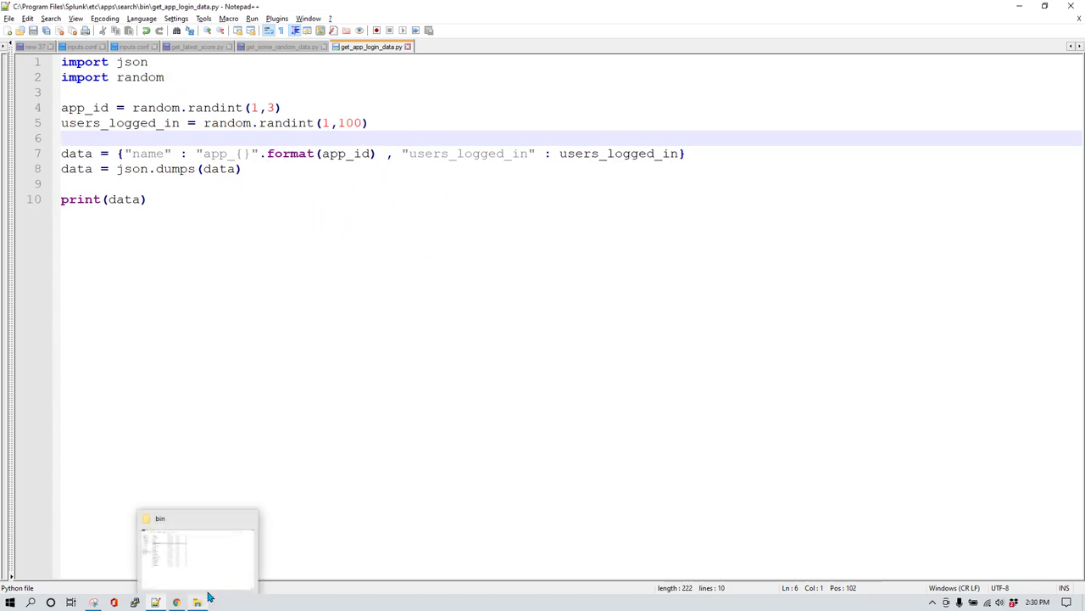
pyautogui.click(227, 569)
pyautogui.hotkey('alt', 'd')
pyautogui.write('cmd')
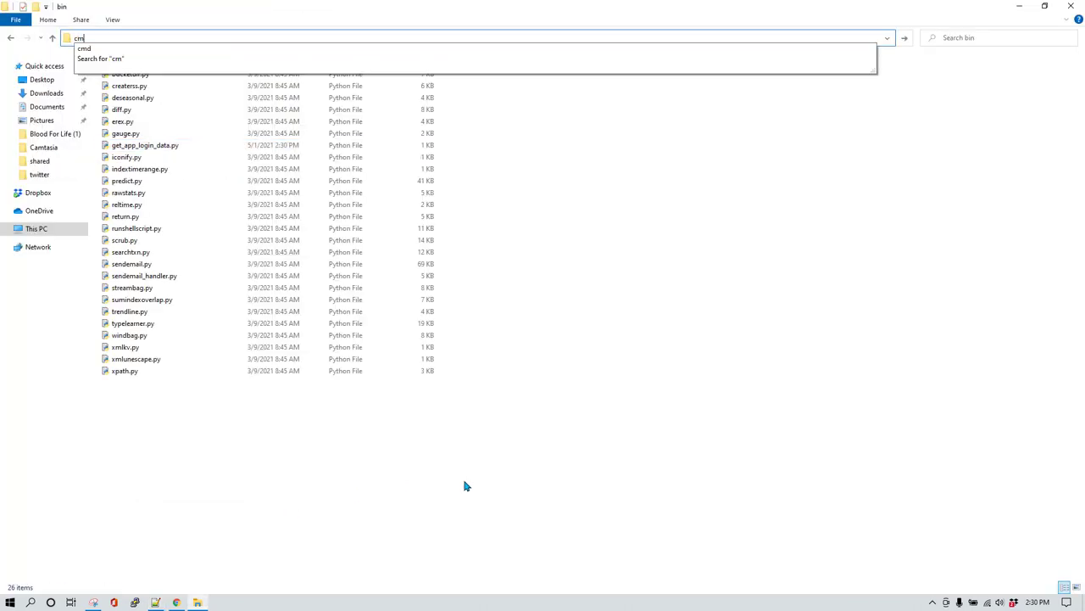
pyautogui.press('Return')
pyautogui.write('get')
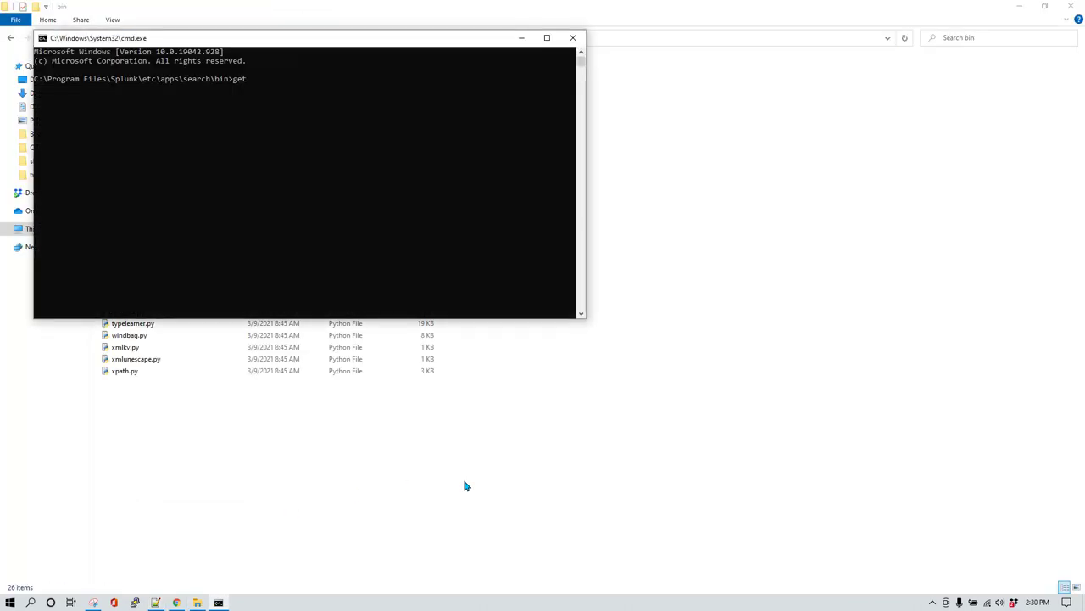
pyautogui.press('Tab')
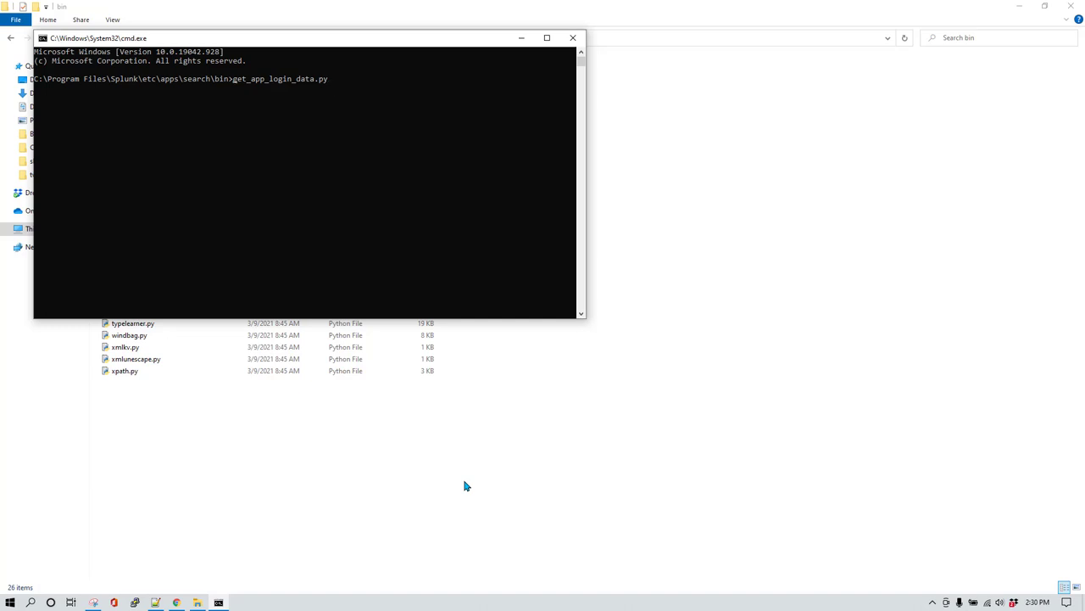
pyautogui.press('Home')
pyautogui.write('python')
pyautogui.press('Return')
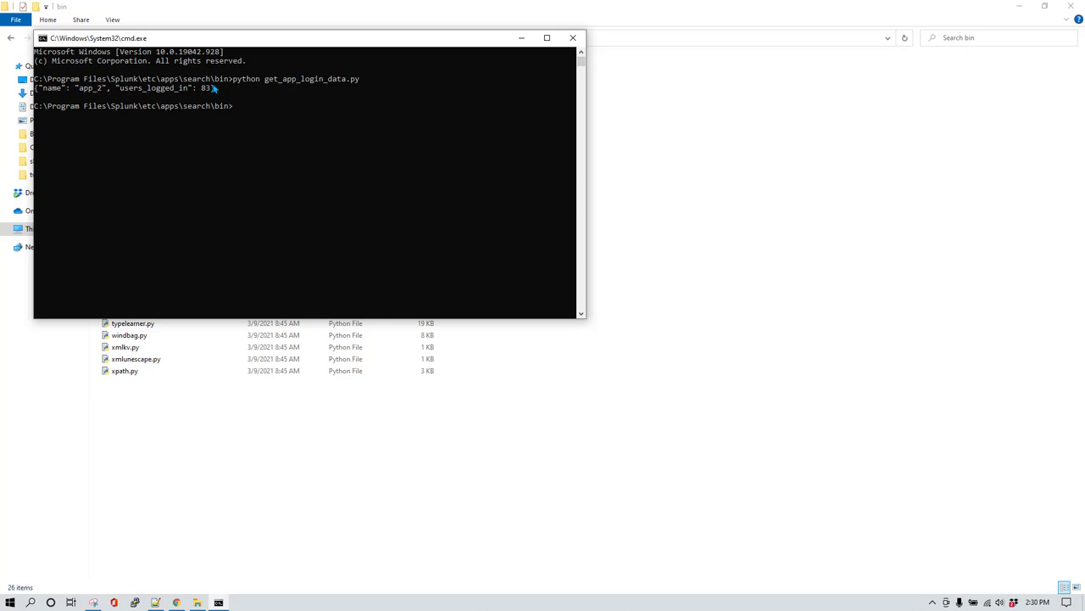
# Run the script a second time, printing app_1 with 4 users logged in.
pyautogui.moveTo(275, 42); pyautogui.dragTo(564, 145)
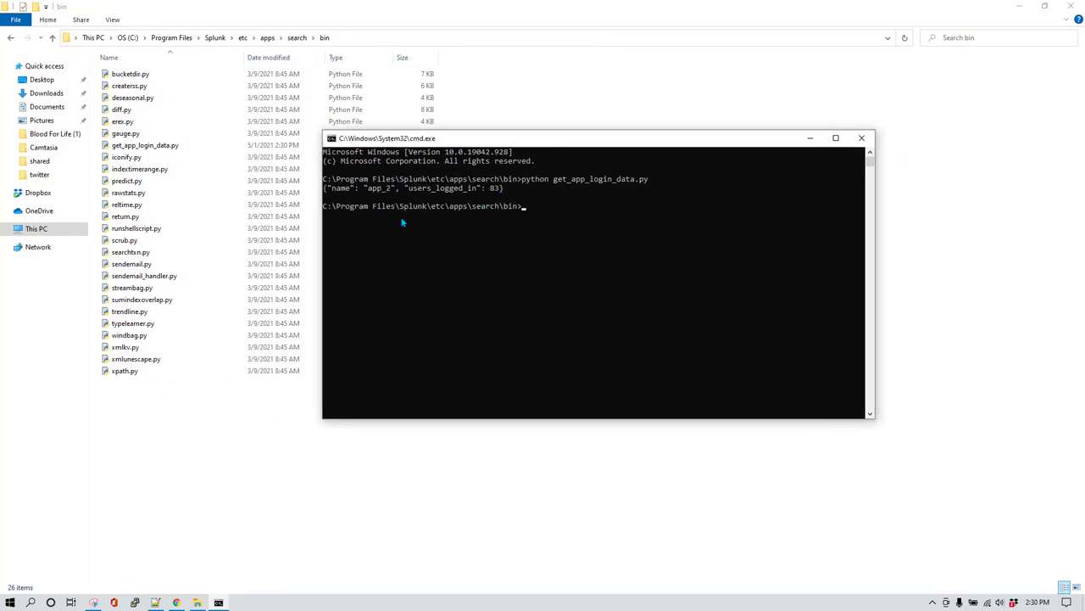
pyautogui.press('Up')
pyautogui.press('Return')
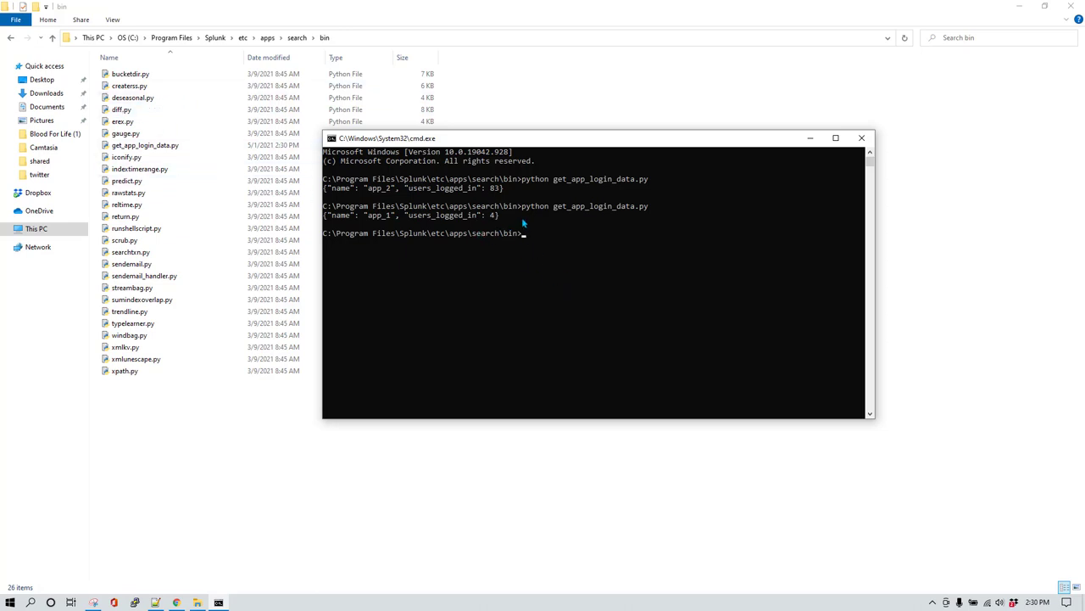
# Bring the 10-line get_app_login_data.py back up in Notepad++ and review its code.
pyautogui.click(156, 602)
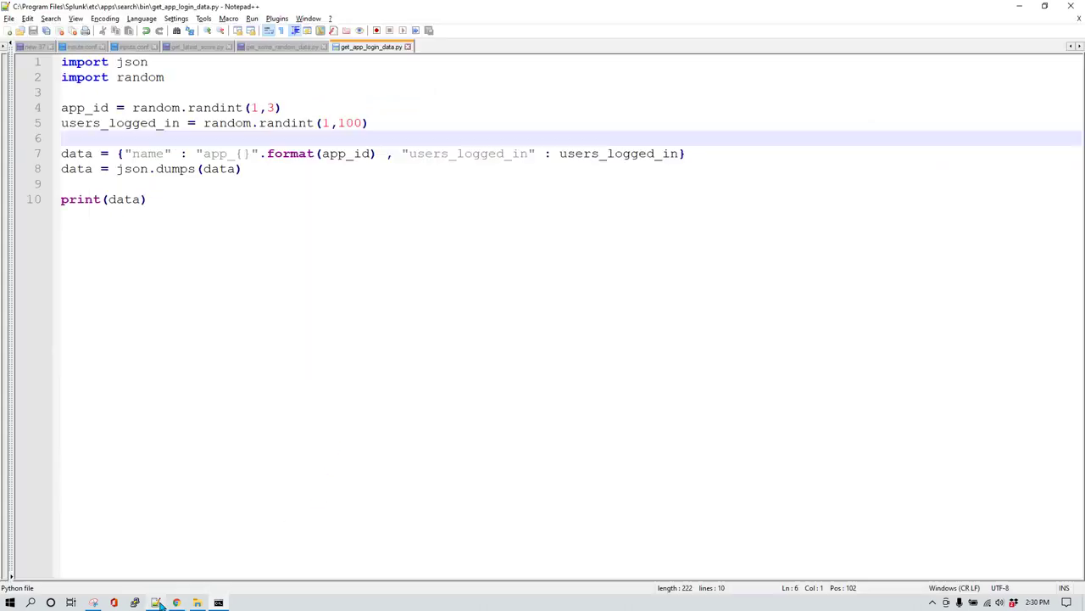
pyautogui.click(322, 198)
pyautogui.hotkey('ctrl', 'a')
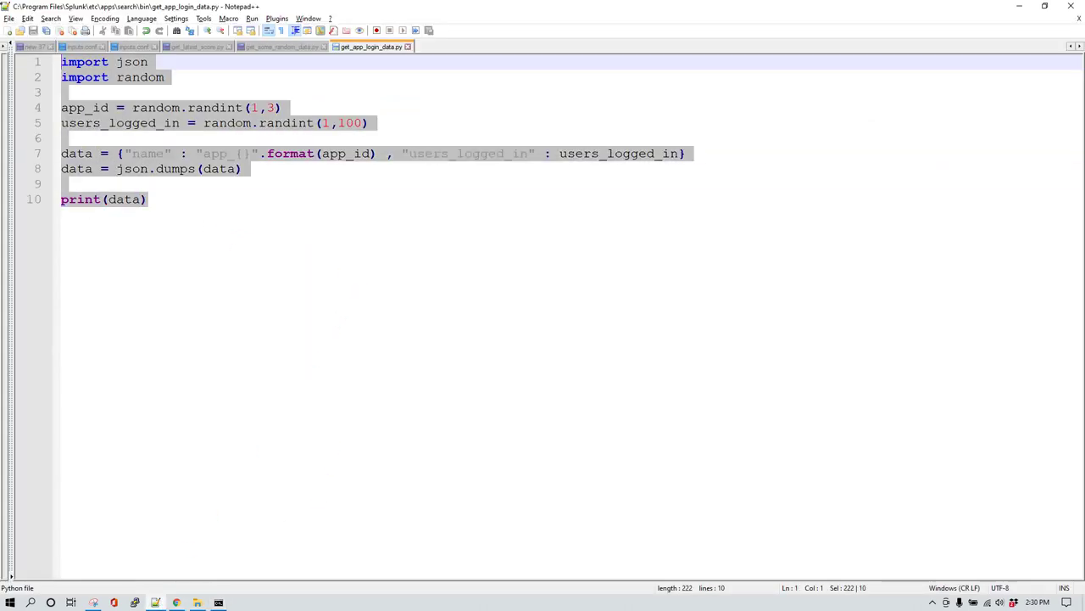
pyautogui.click(273, 244)
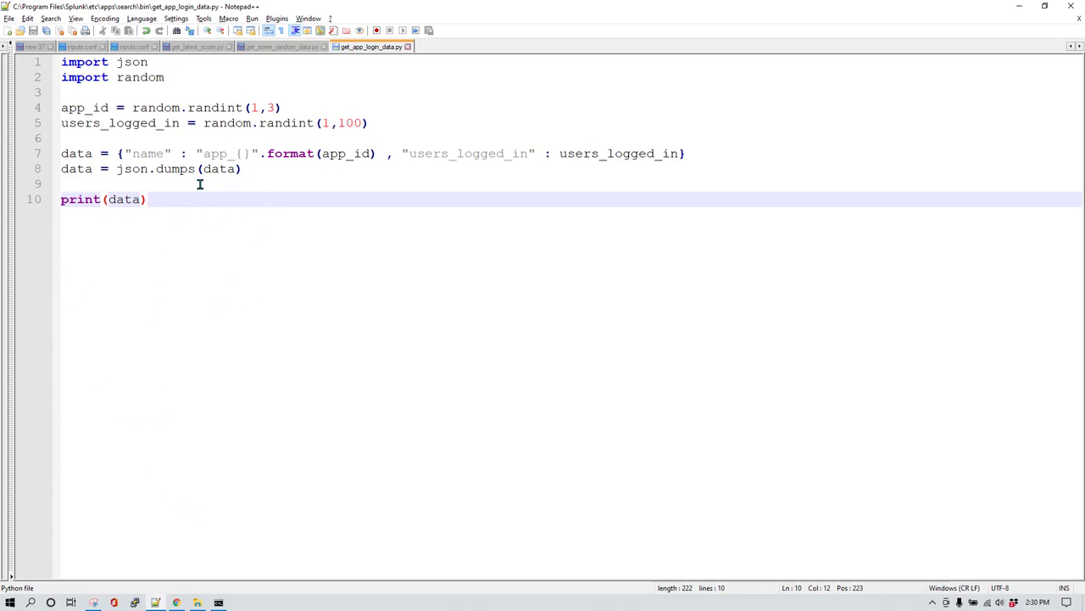
# In Splunk, go to Settings > Data inputs > Scripts and start a new local script input.
pyautogui.click(177, 602)
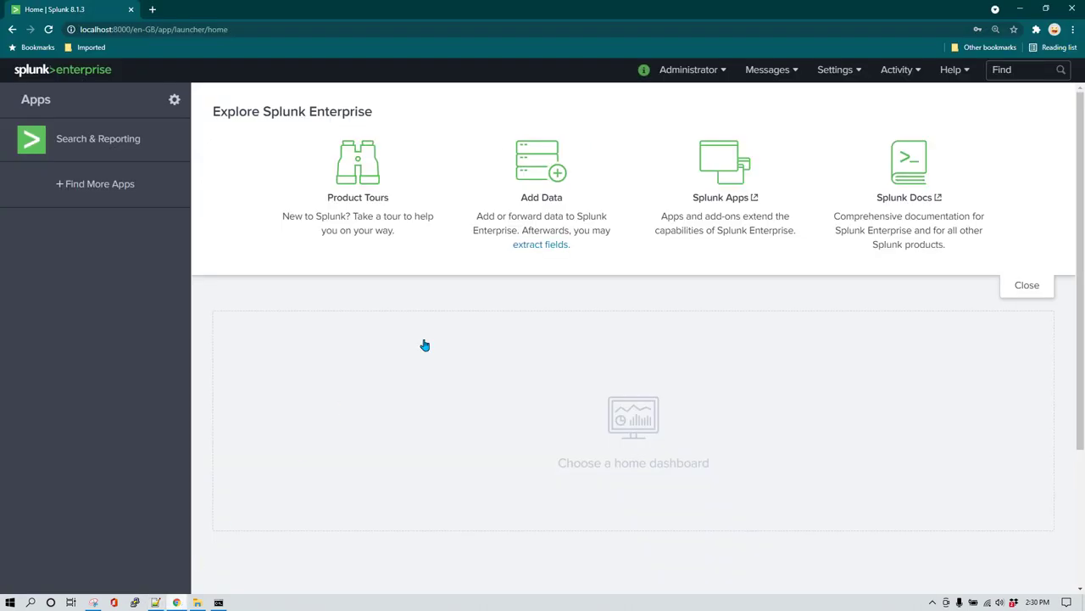
pyautogui.click(858, 73)
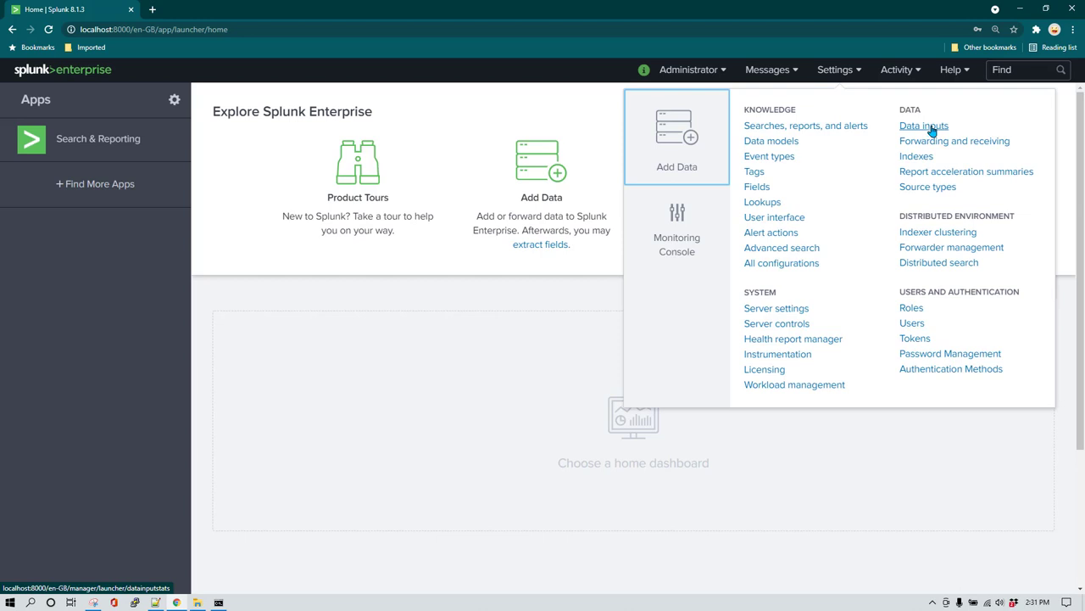
pyautogui.click(934, 127)
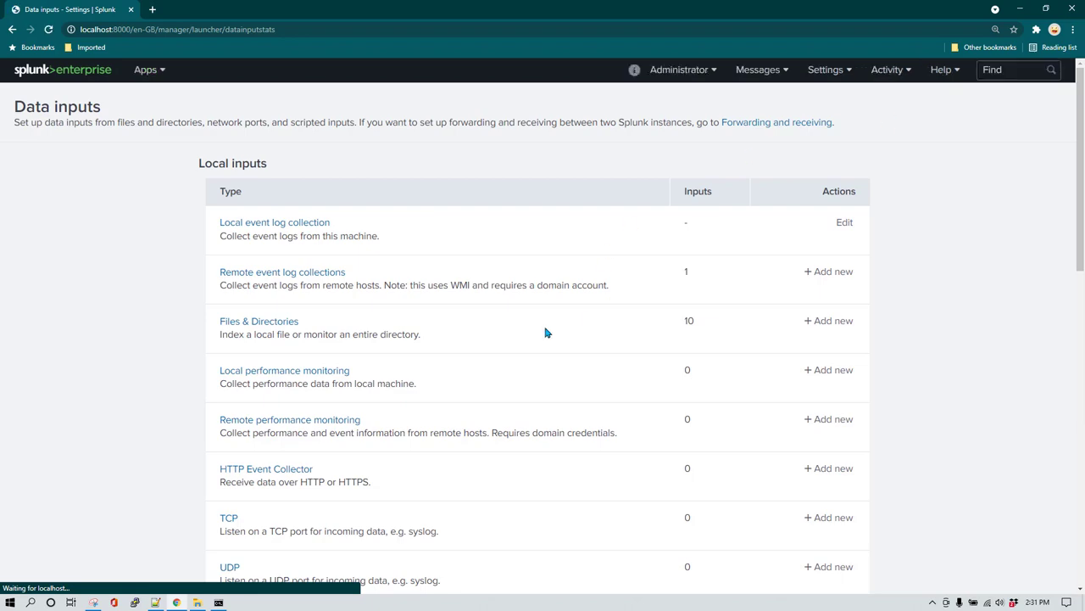
pyautogui.scroll(-3, 509, 343)
pyautogui.scroll(-3, 418, 400)
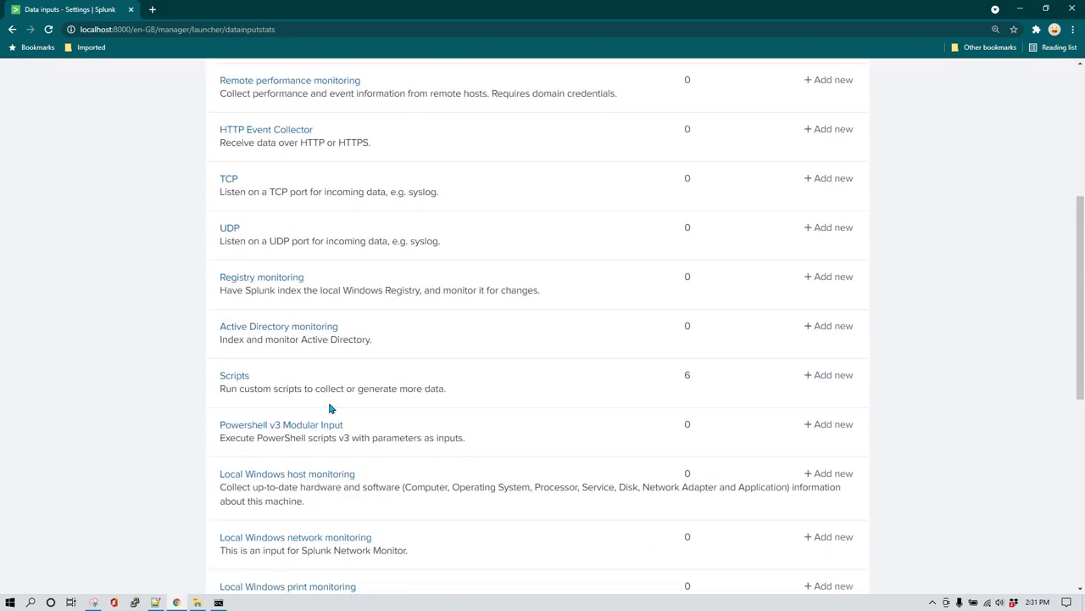
pyautogui.click(237, 376)
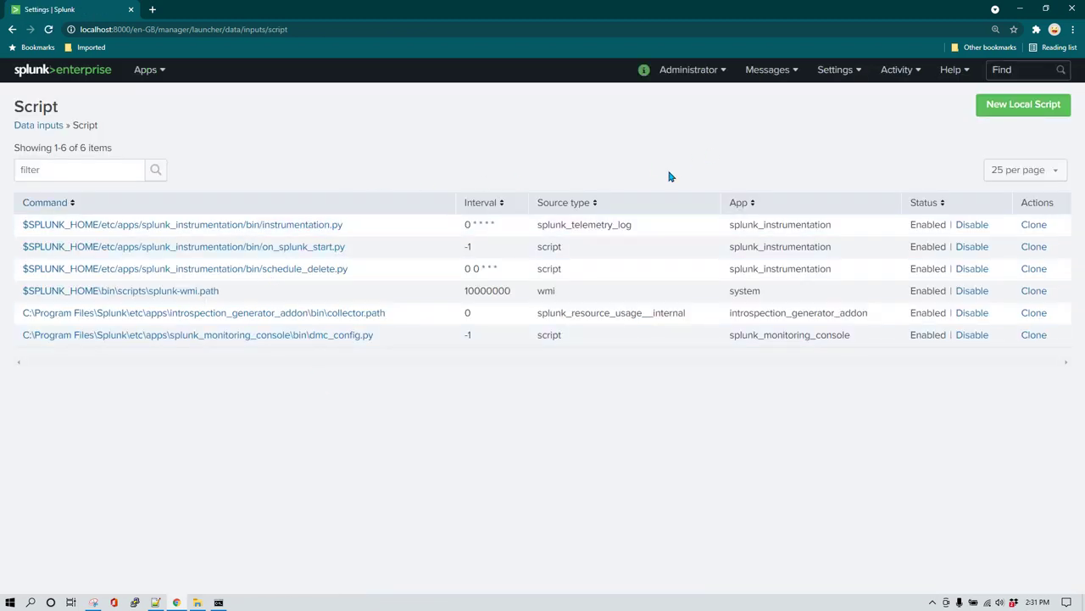
pyautogui.click(1019, 113)
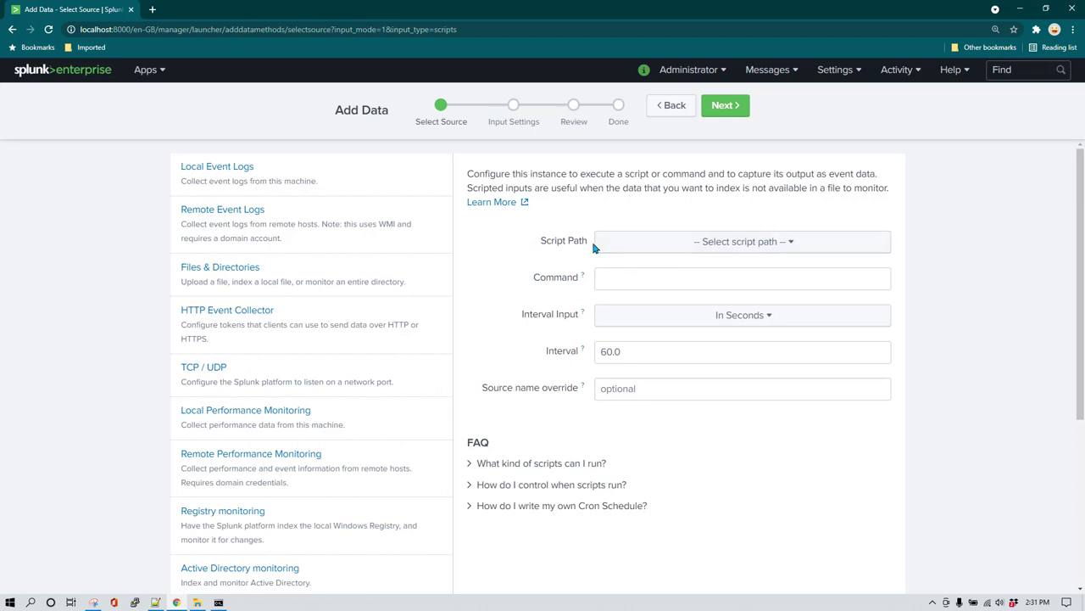
# Set script path search\bin, script get_app_login_data.py and interval 10, then continue.
pyautogui.click(790, 244)
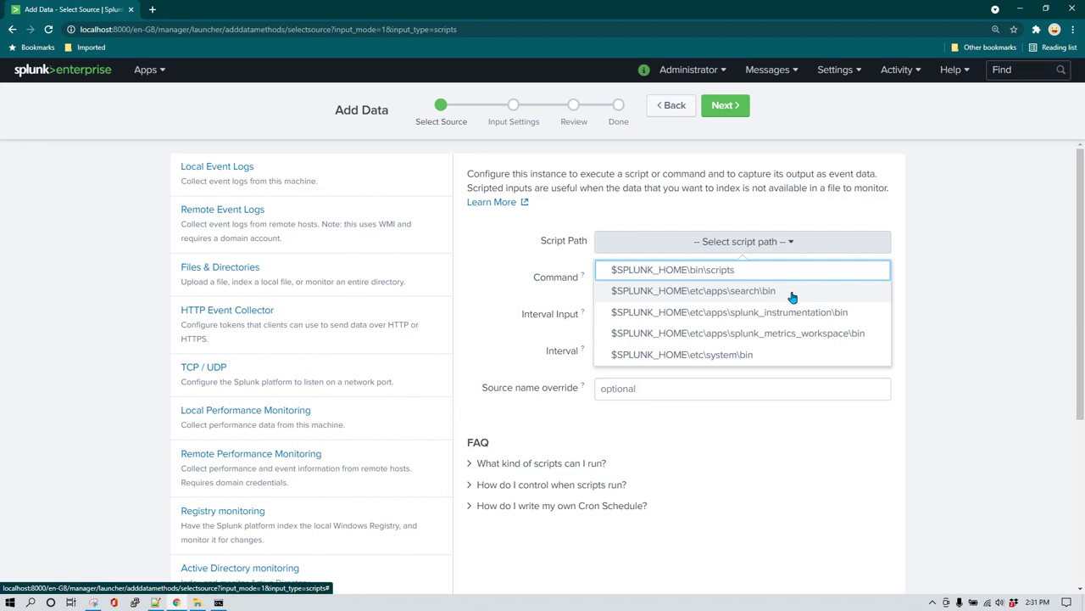
pyautogui.click(792, 293)
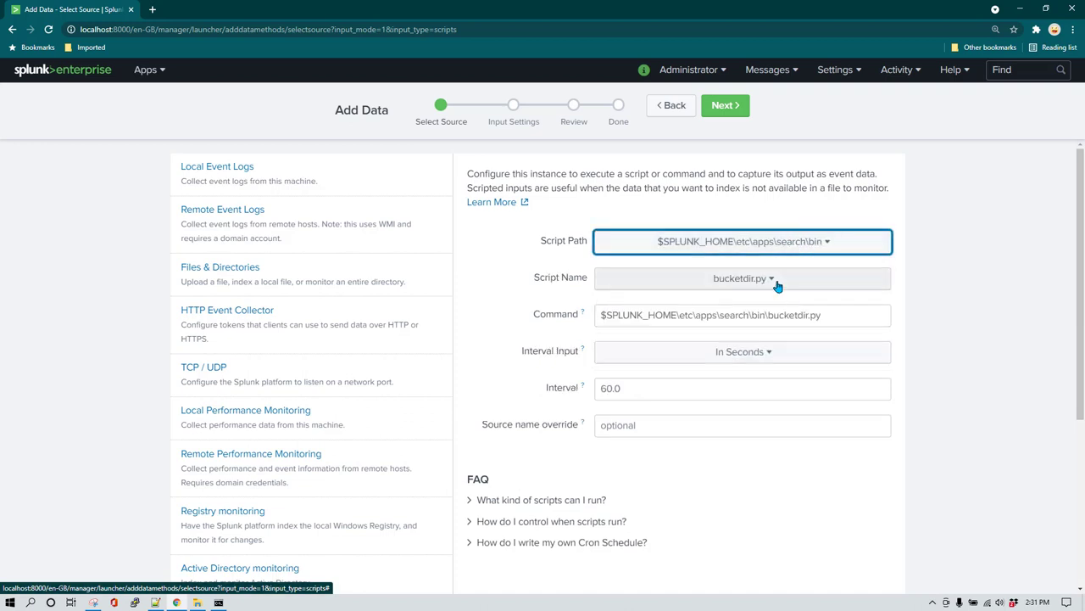
pyautogui.click(197, 602)
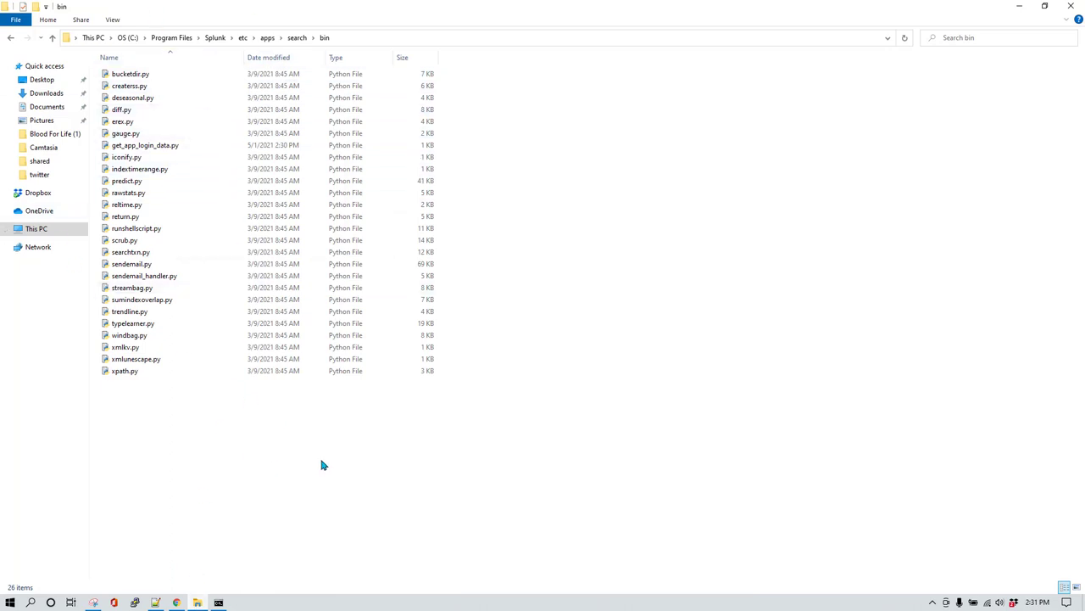
pyautogui.hotkey('alt', 'Tab')
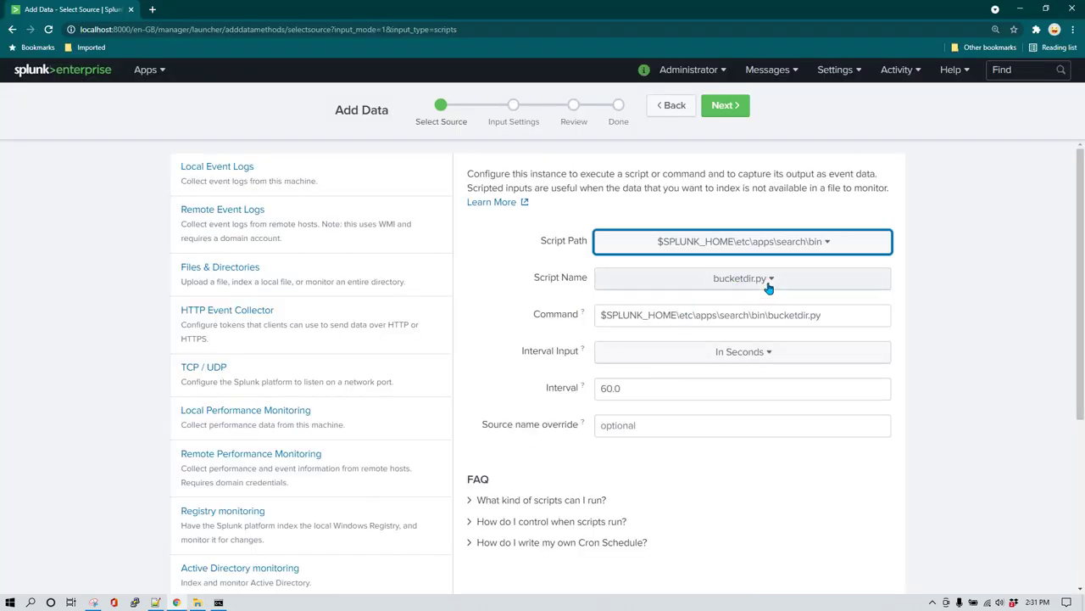
pyautogui.click(772, 282)
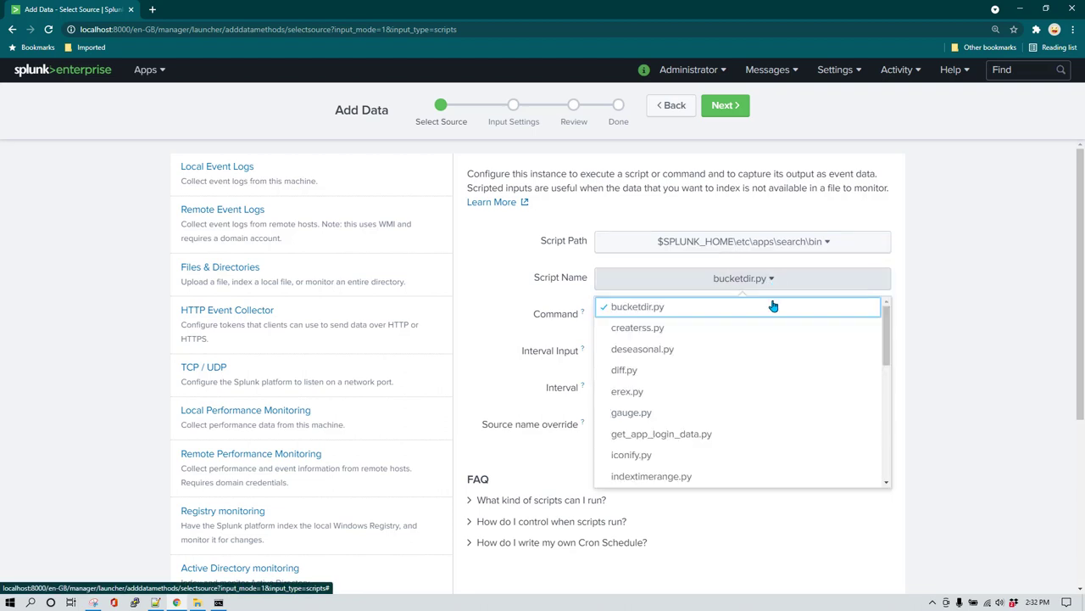
pyautogui.click(725, 436)
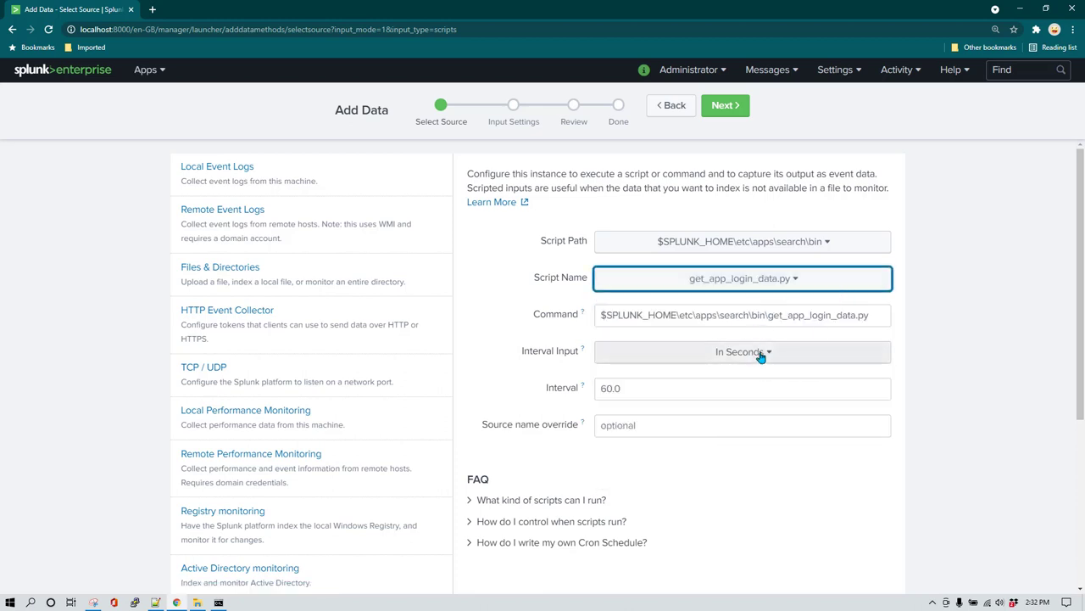
pyautogui.doubleClick(650, 389)
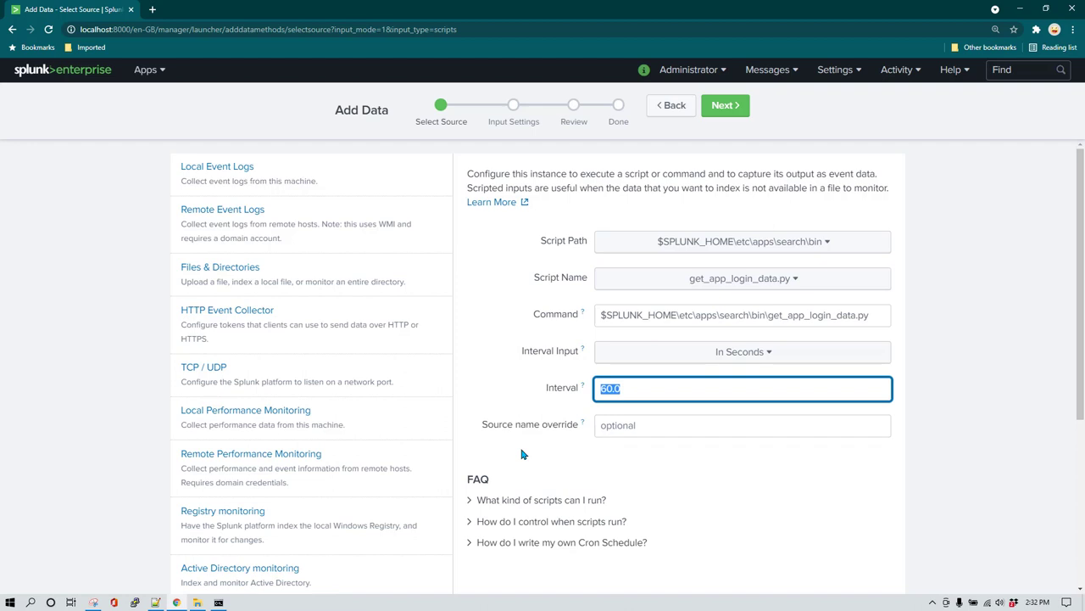
pyautogui.write('10')
pyautogui.click(767, 471)
pyautogui.scroll(-3, 767, 471)
pyautogui.scroll(3, 766, 417)
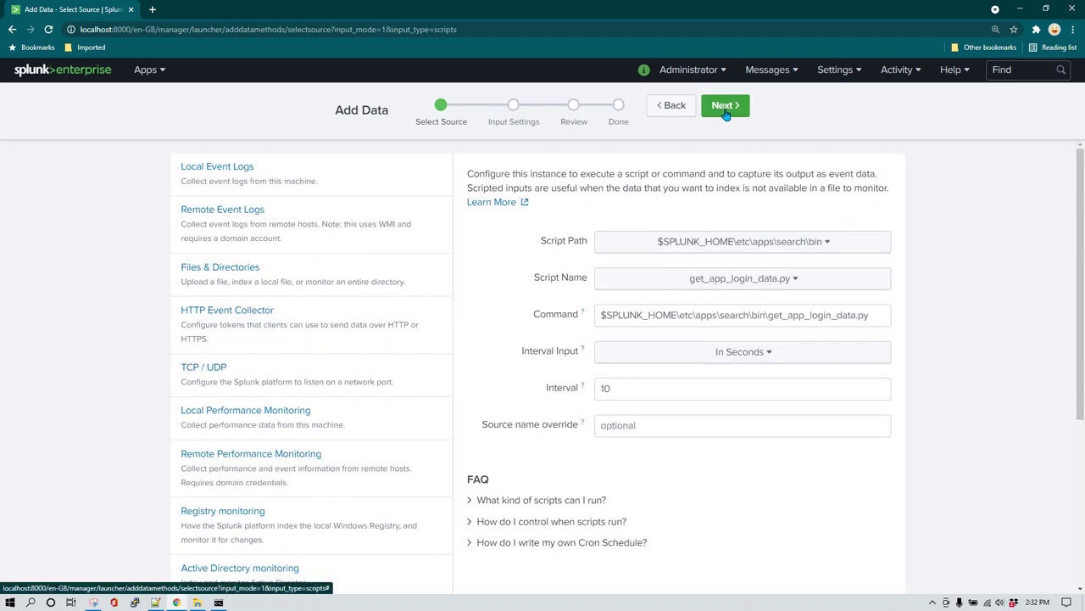
pyautogui.click(719, 106)
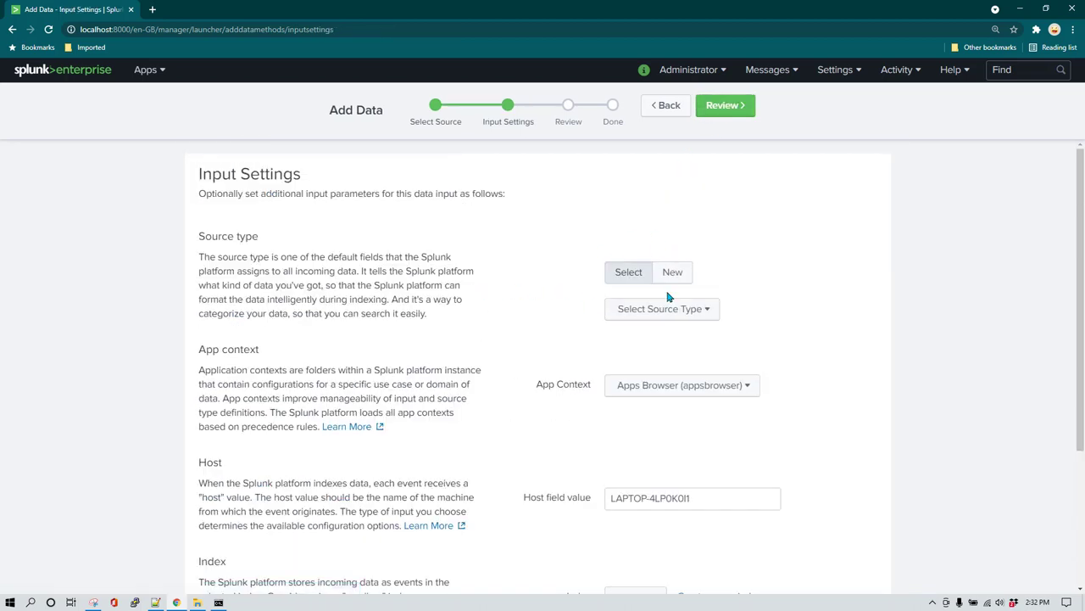
# Set the source type to _json and the index to main.
pyautogui.click(716, 316)
pyautogui.write('json')
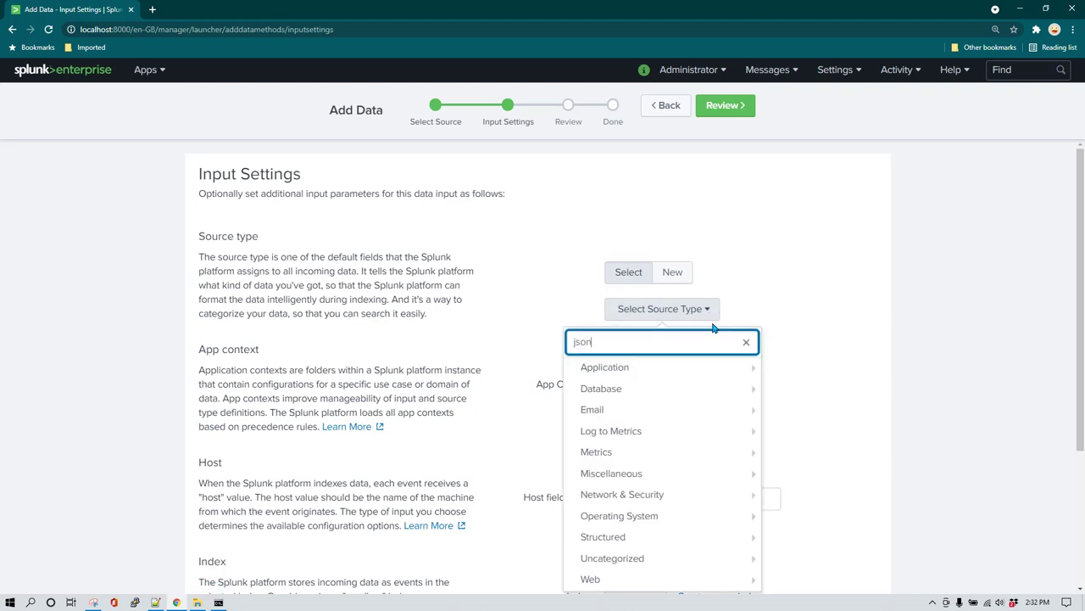
pyautogui.click(688, 370)
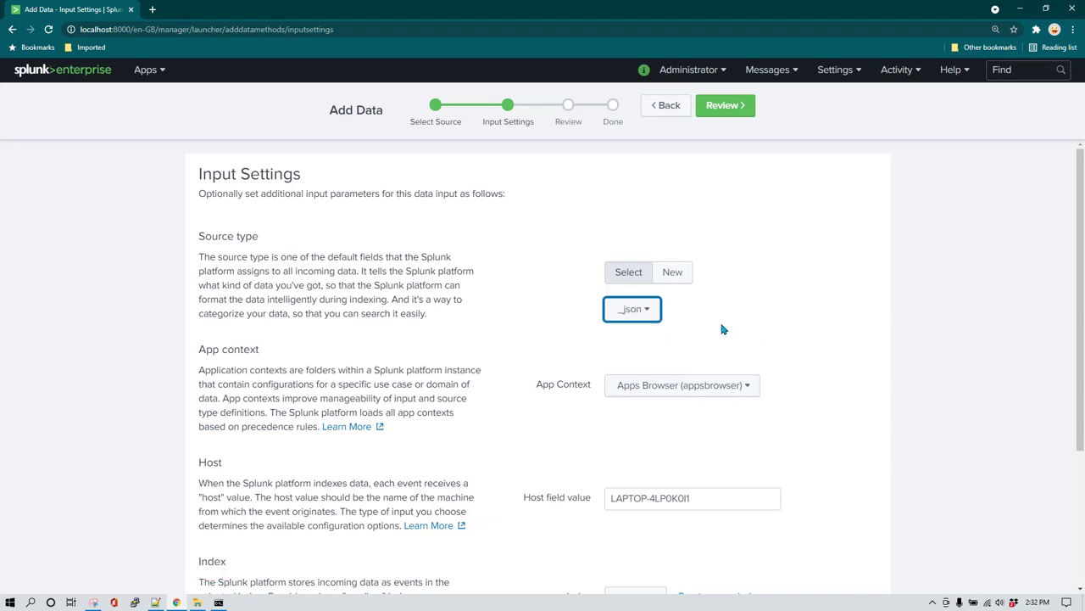
pyautogui.scroll(-2, 763, 327)
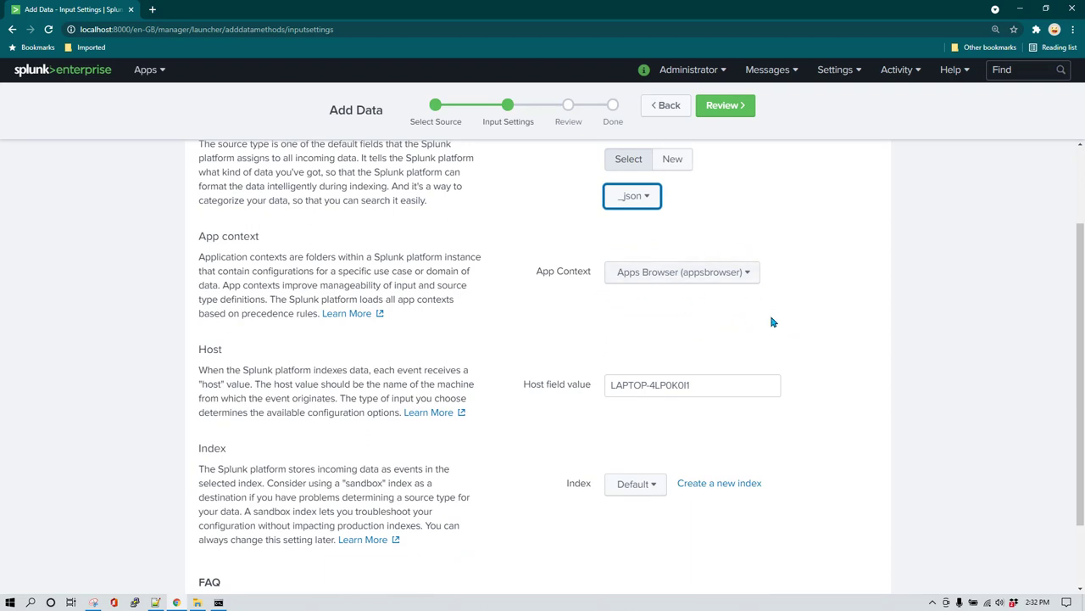
pyautogui.scroll(-1, 770, 320)
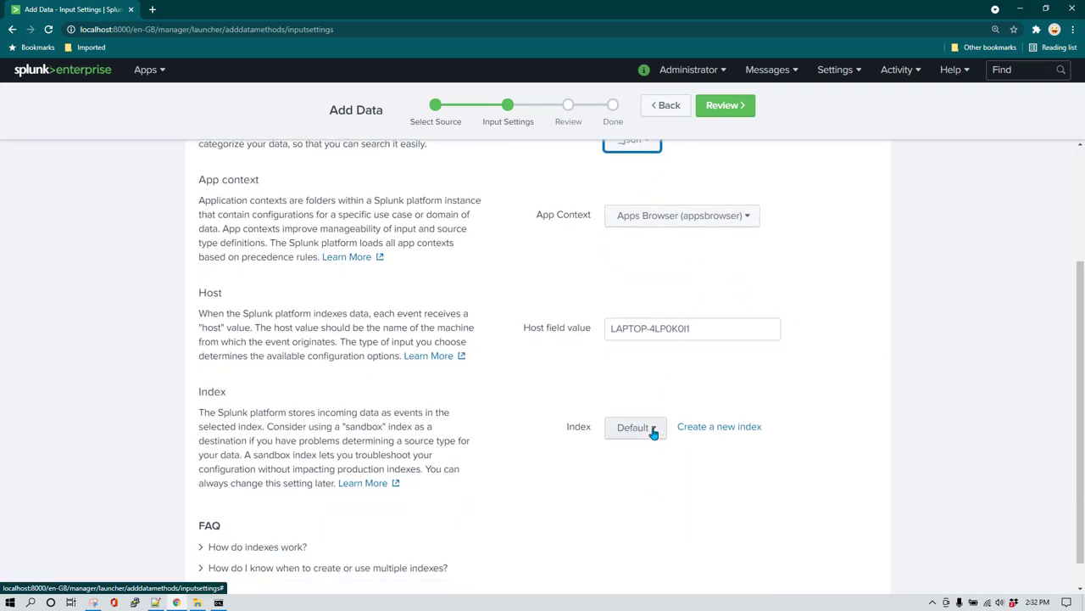
pyautogui.click(652, 433)
pyautogui.click(541, 379)
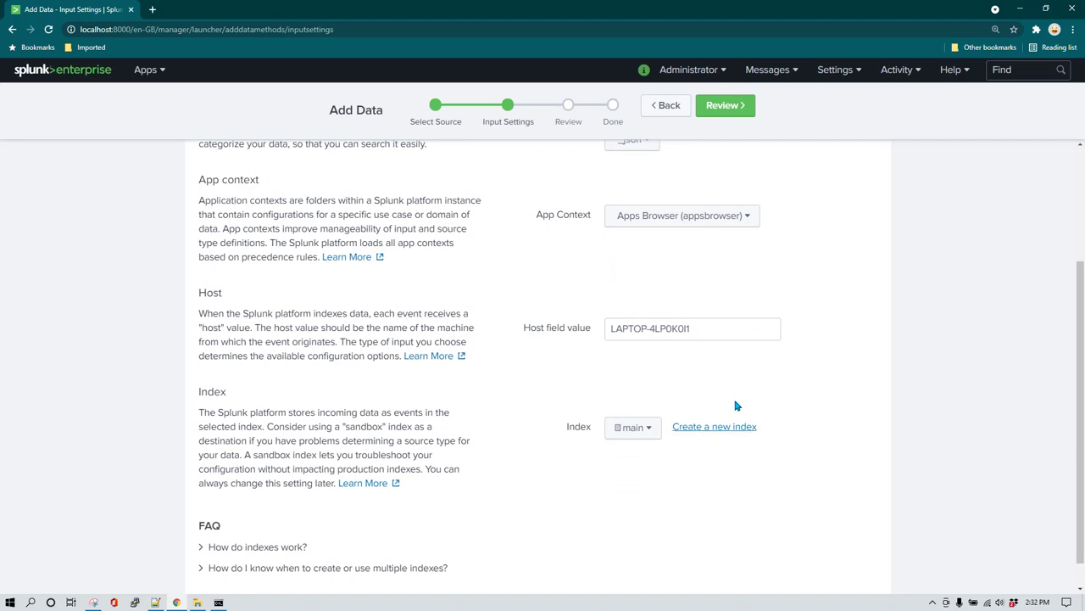
# Review the input settings and submit to create the script input.
pyautogui.scroll(3, 734, 402)
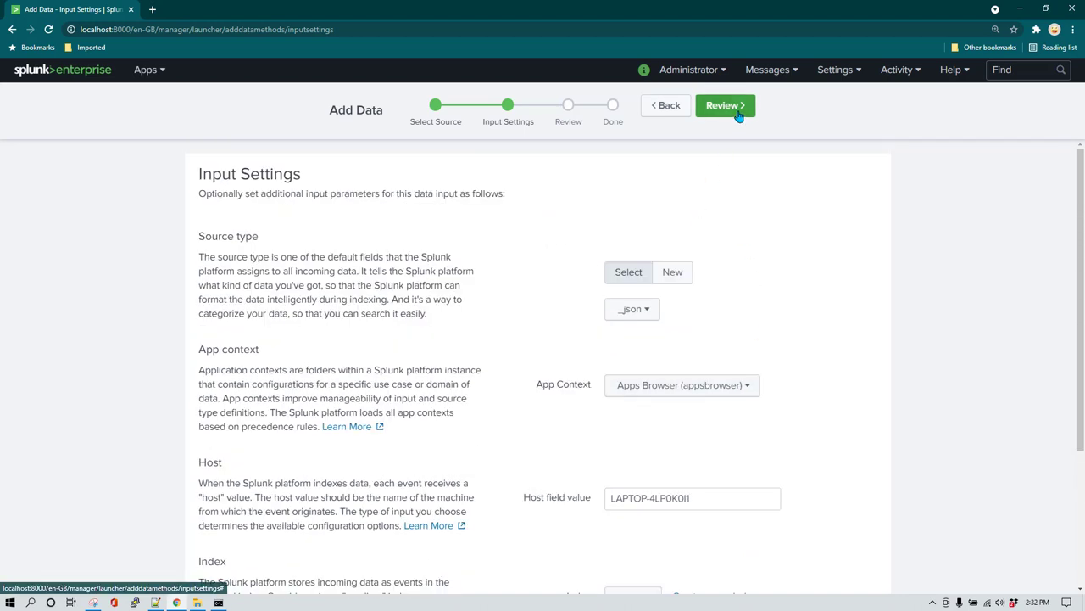
pyautogui.click(725, 105)
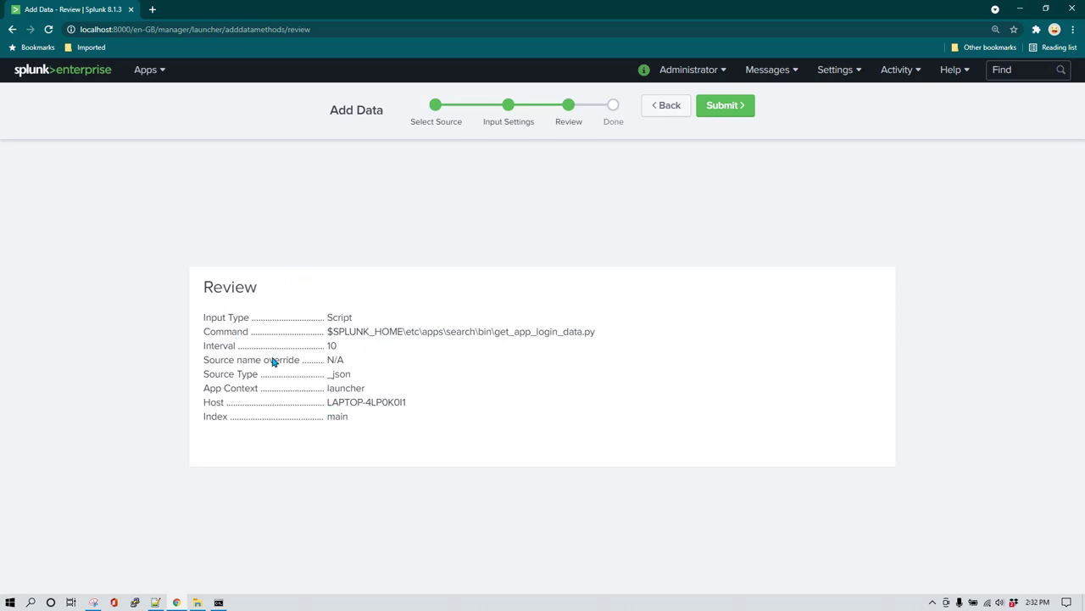
pyautogui.click(738, 115)
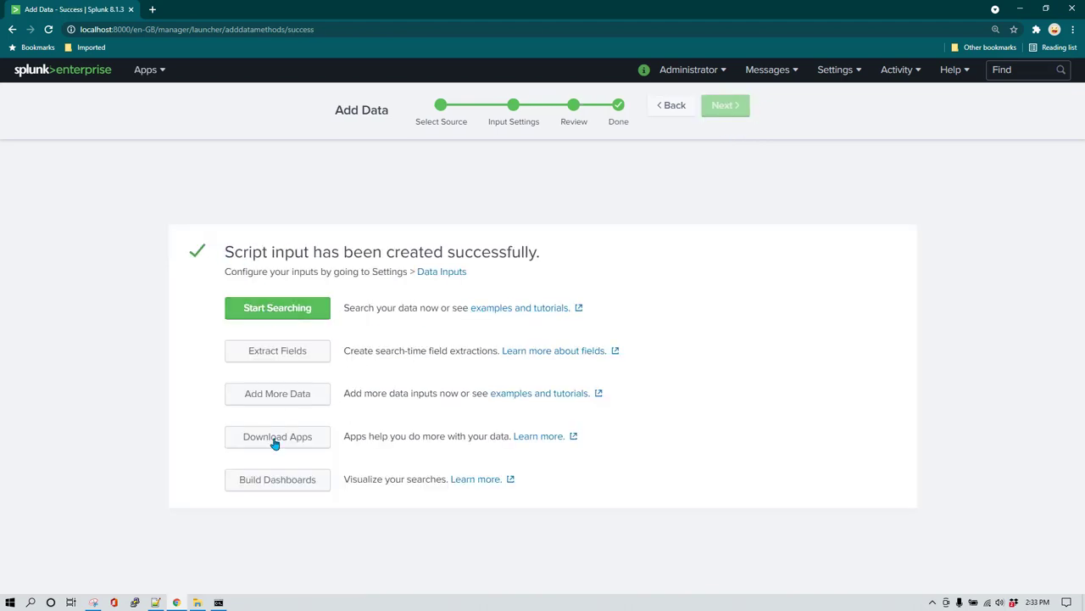
# Start searching the new input, look over its five JSON login events, and bring up Command Prompt to compare.
pyautogui.click(308, 313)
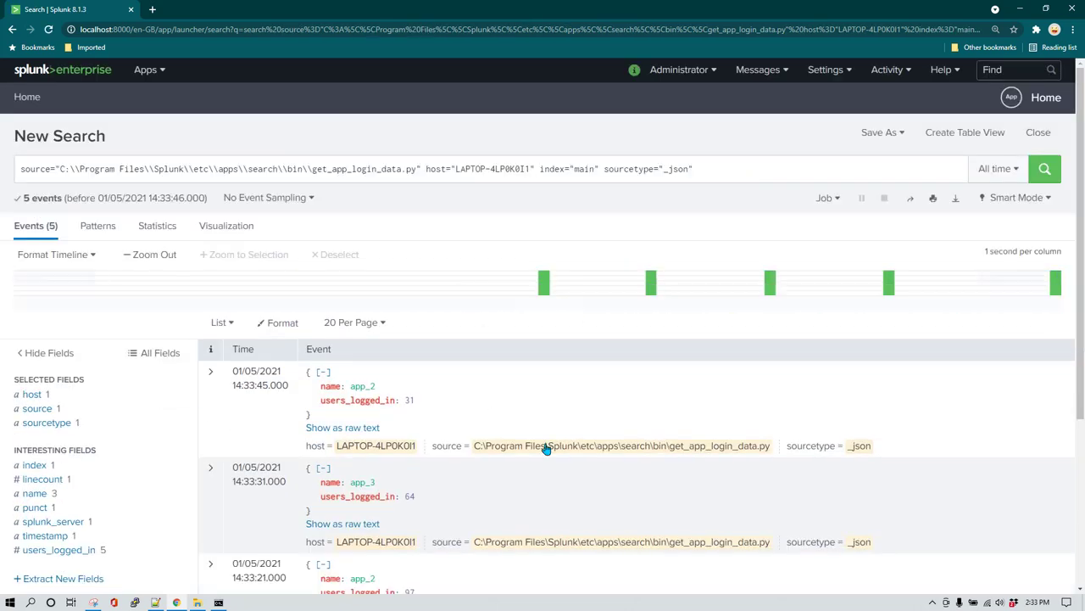
pyautogui.scroll(-1, 548, 446)
pyautogui.scroll(-2, 427, 364)
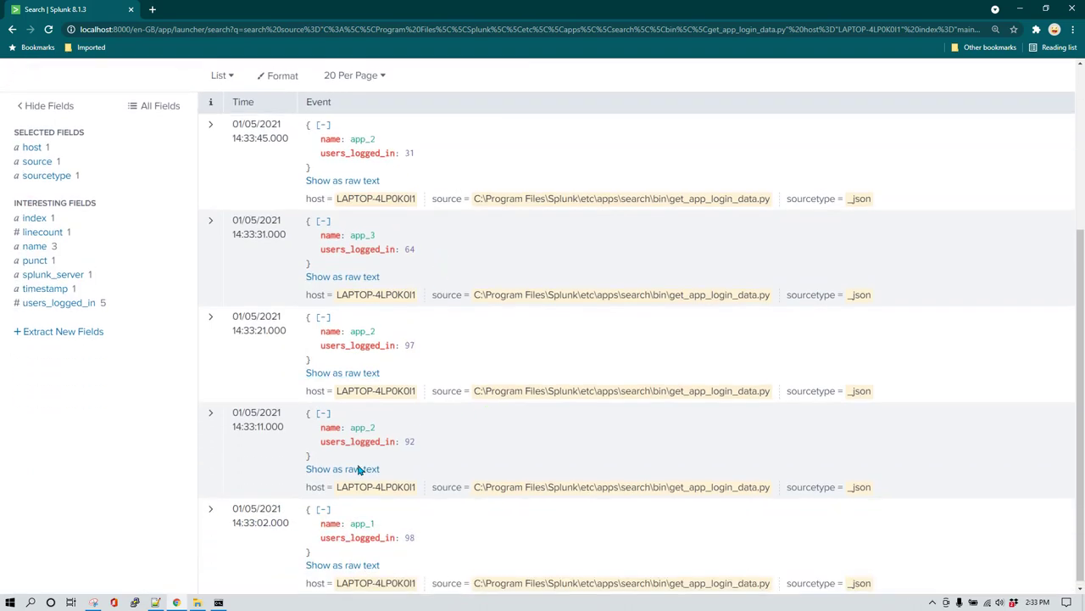
pyautogui.scroll(1, 509, 454)
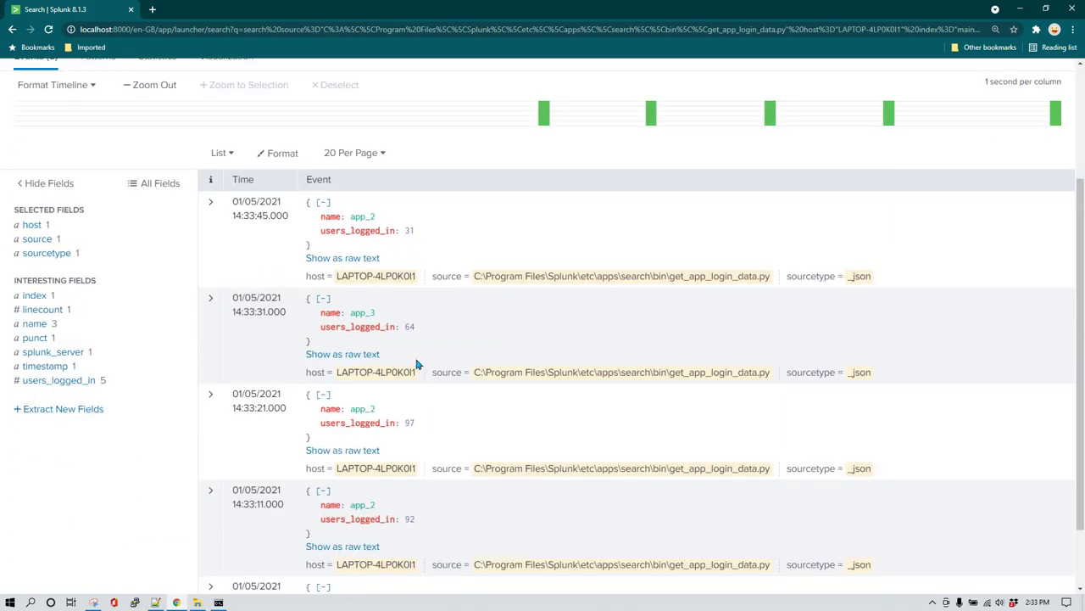
pyautogui.scroll(2, 417, 364)
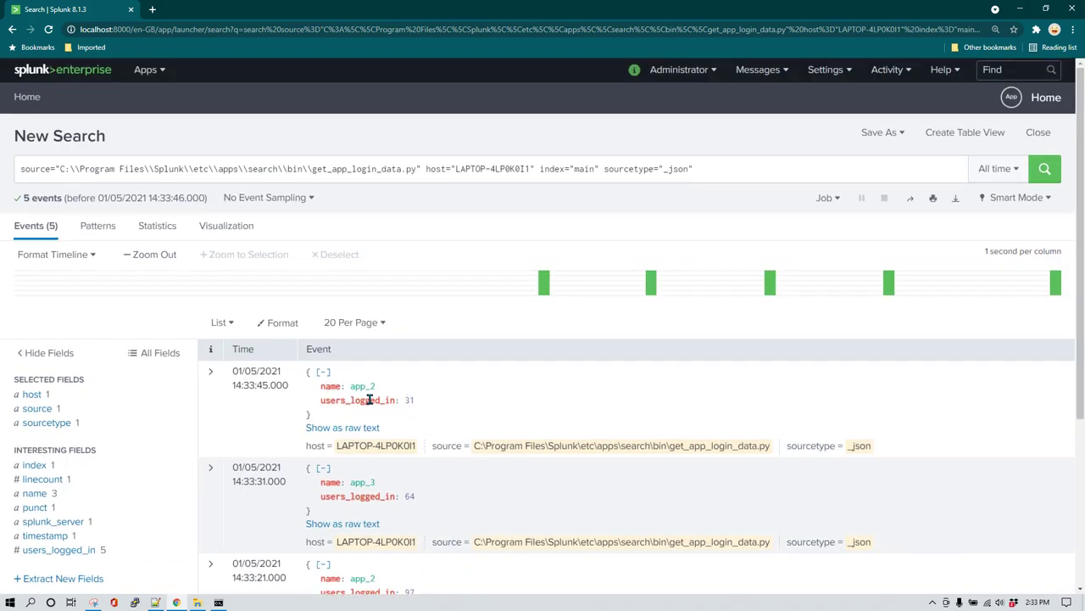
pyautogui.scroll(-1, 378, 396)
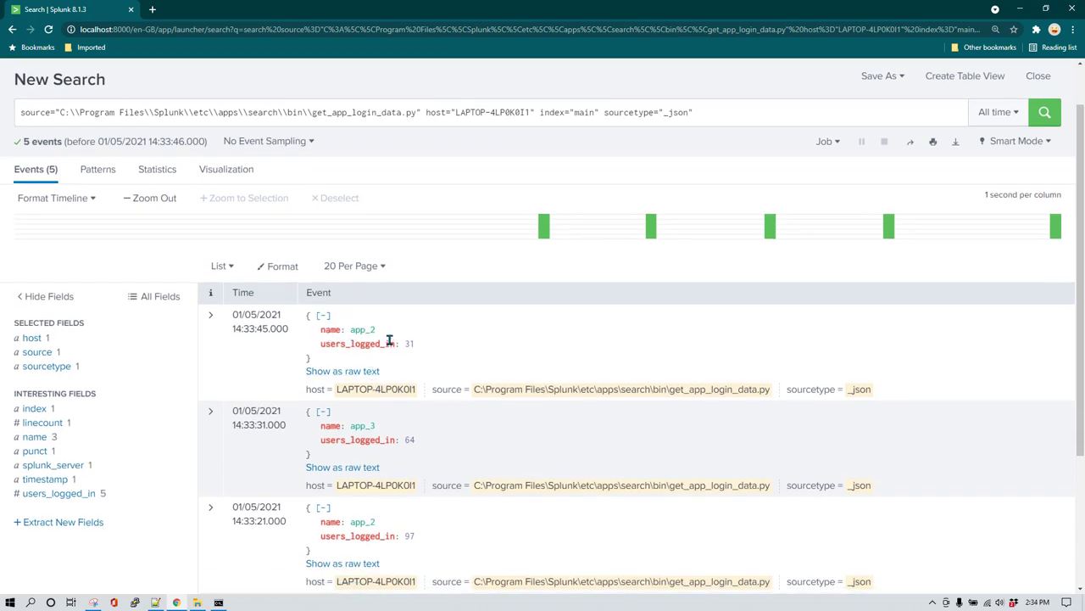
pyautogui.click(218, 602)
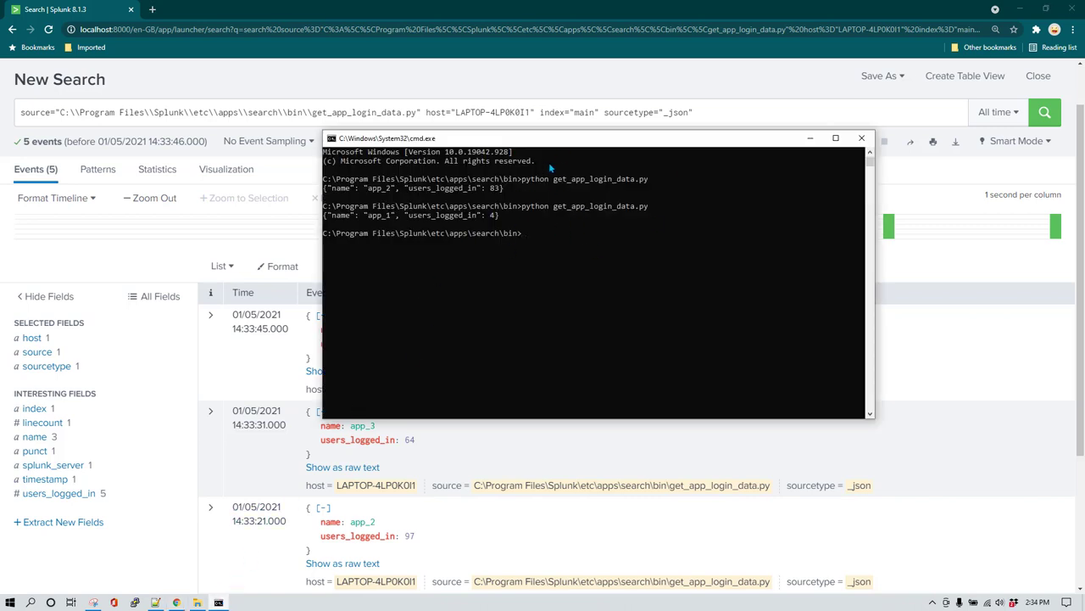
# Append '|table name users_logged_in' to the search and run it, producing an 8-row table.
pyautogui.click(714, 112)
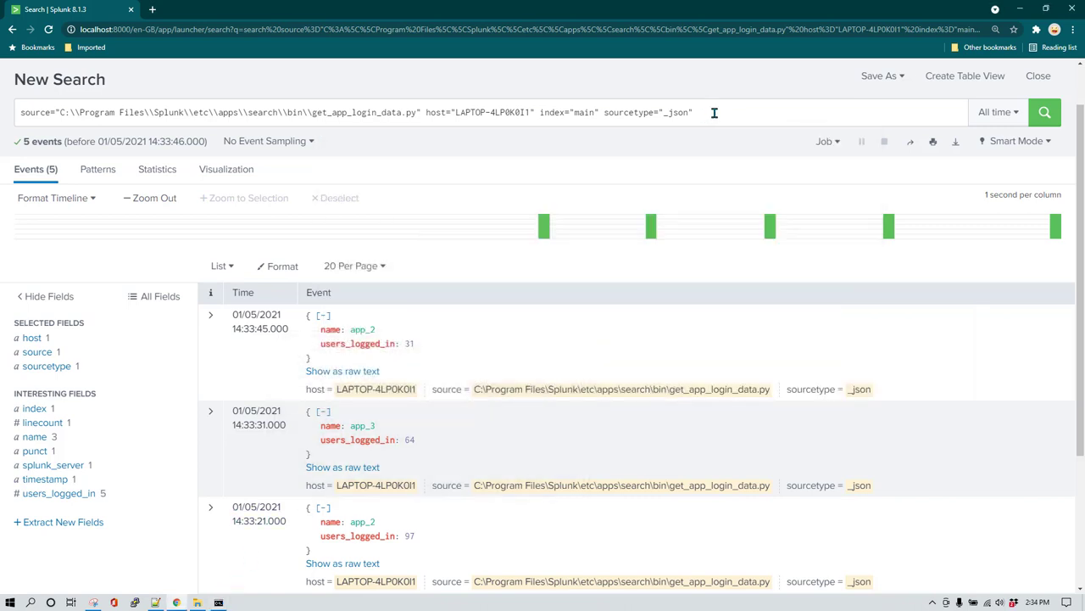
pyautogui.hotkey('shift', 'Return')
pyautogui.write('|')
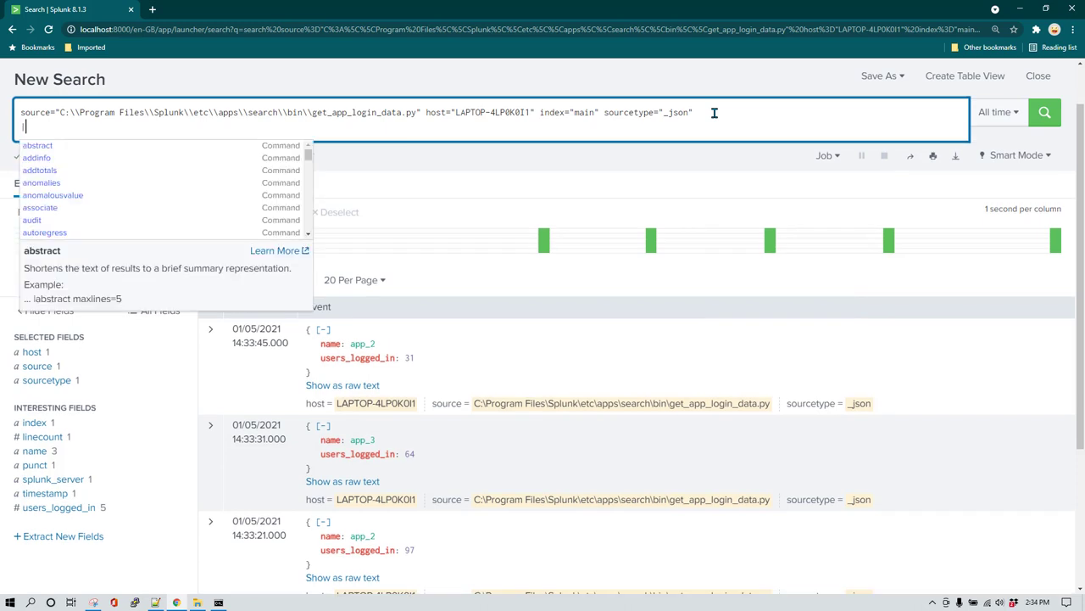
pyautogui.write('tabl')
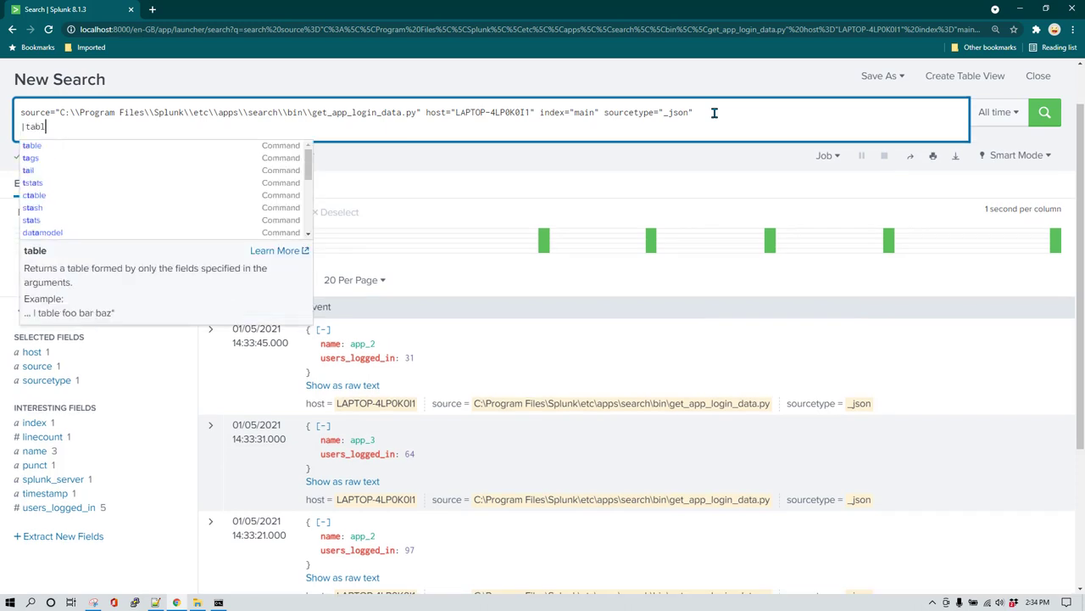
pyautogui.write('e name users_logged_in')
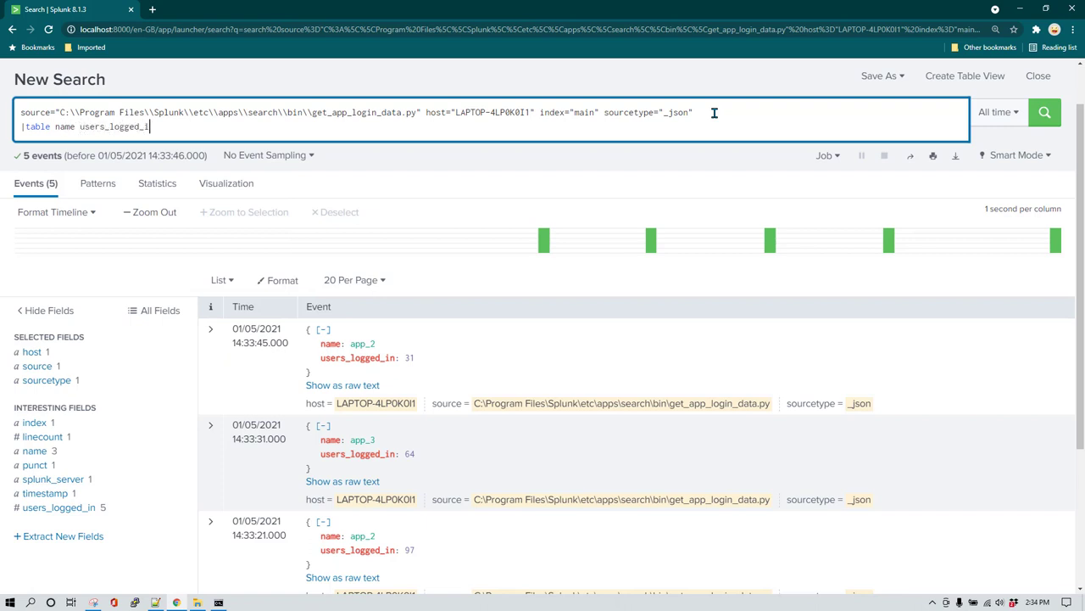
pyautogui.press('Return')
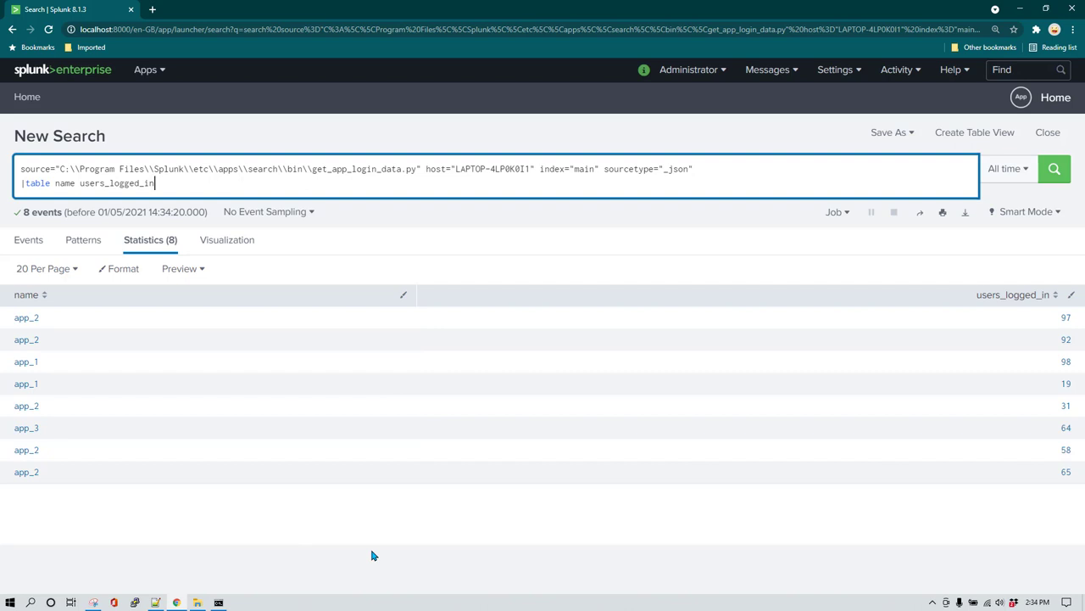
pyautogui.hotkey('ctrl', 'a')
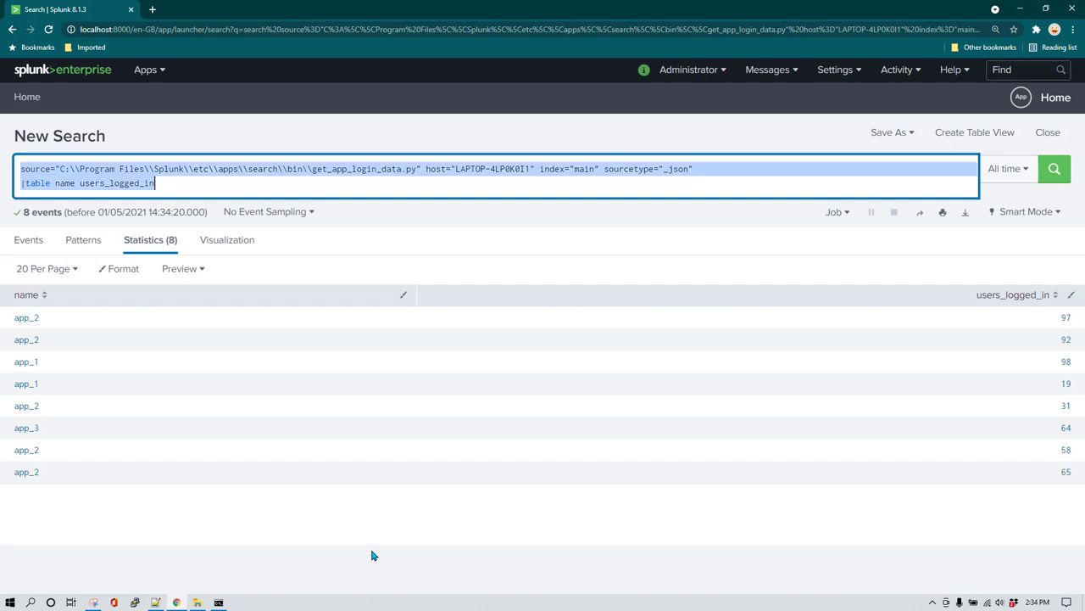
# Replace the query with index="_internal" error and run it, returning 5,106 events.
pyautogui.write('index')
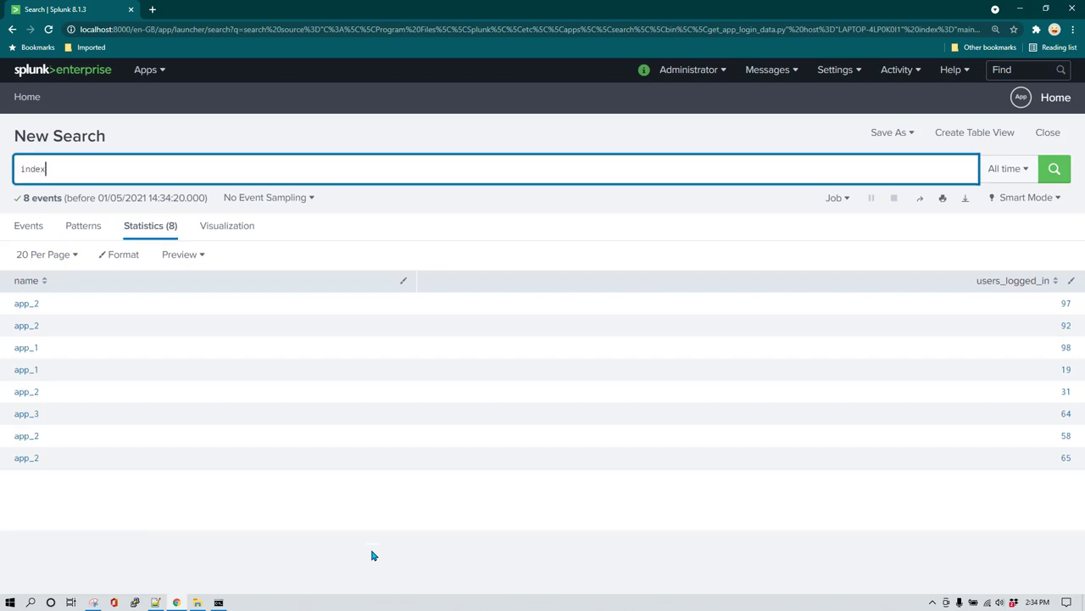
pyautogui.write('="')
pyautogui.press('BackSpace')
pyautogui.press('BackSpace')
pyautogui.press('BackSpace')
pyautogui.write('_internal')
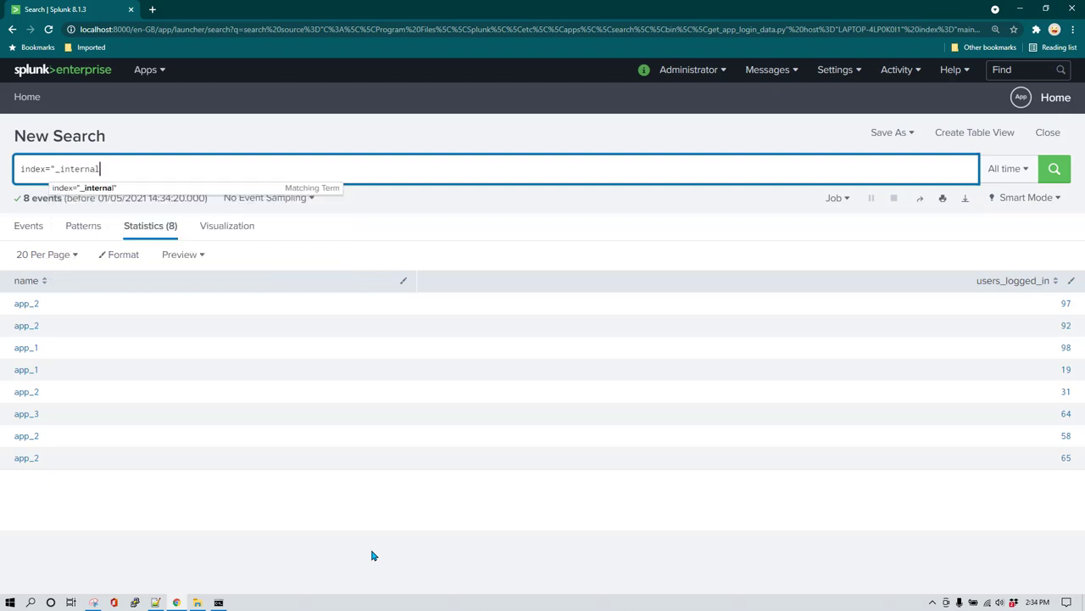
pyautogui.write('" error')
pyautogui.press('Return')
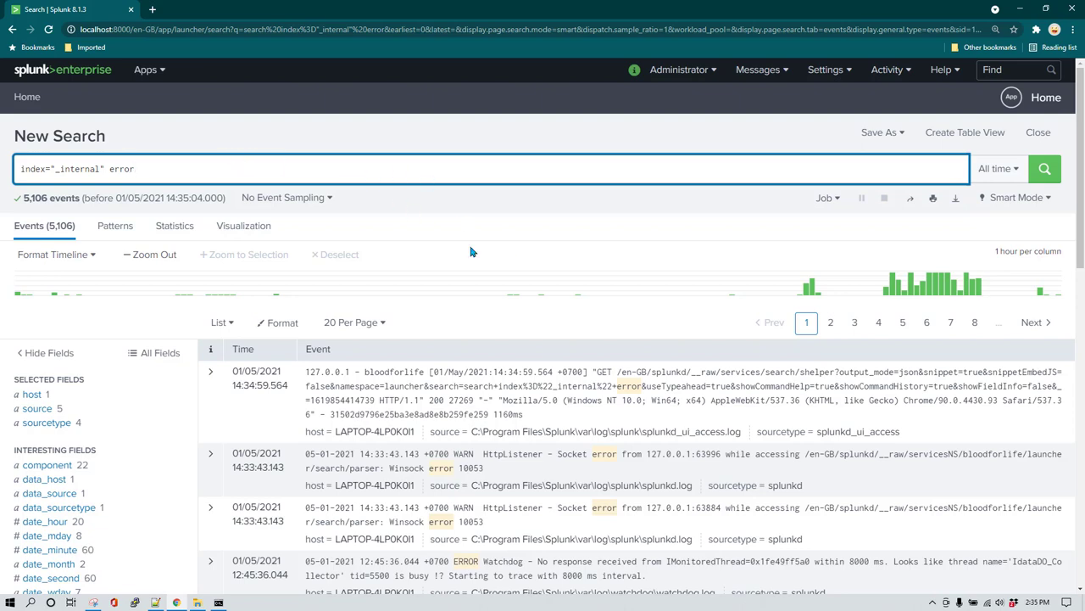
pyautogui.scroll(-4, 262, 377)
pyautogui.scroll(4, 270, 377)
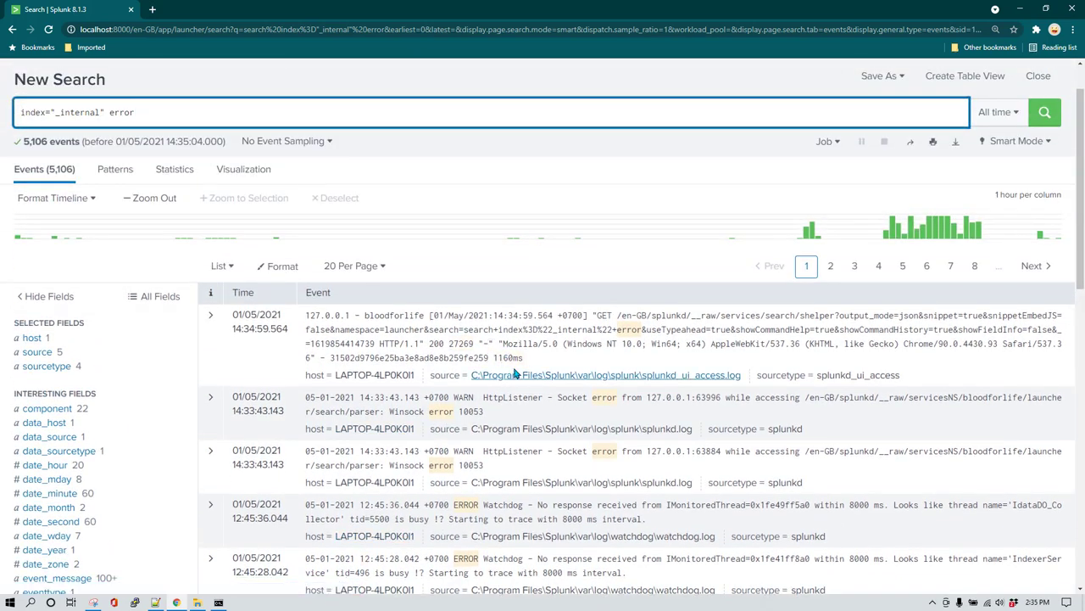
pyautogui.scroll(1, 517, 373)
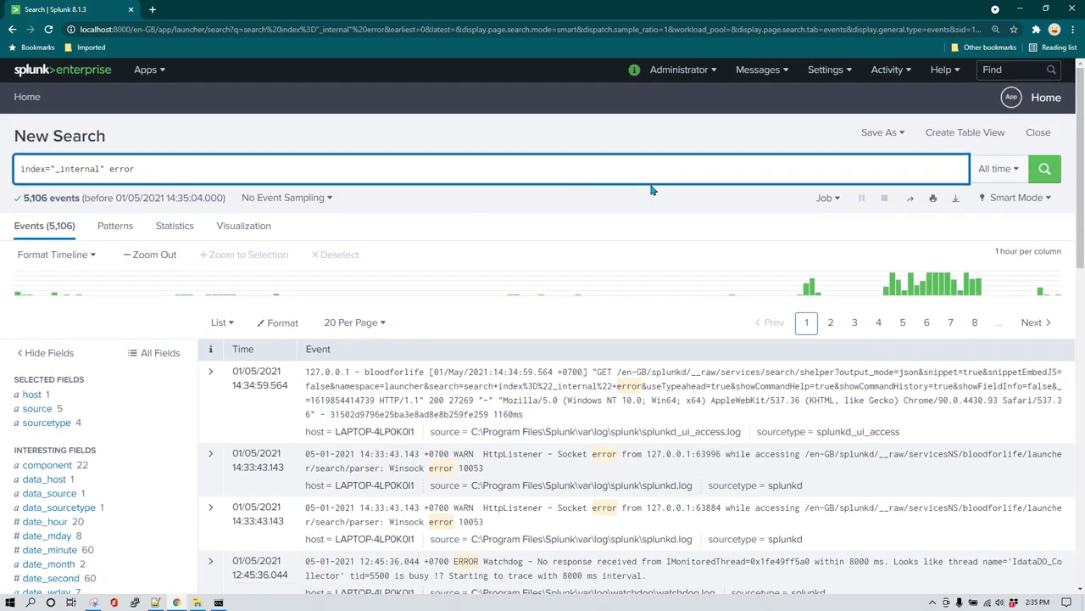